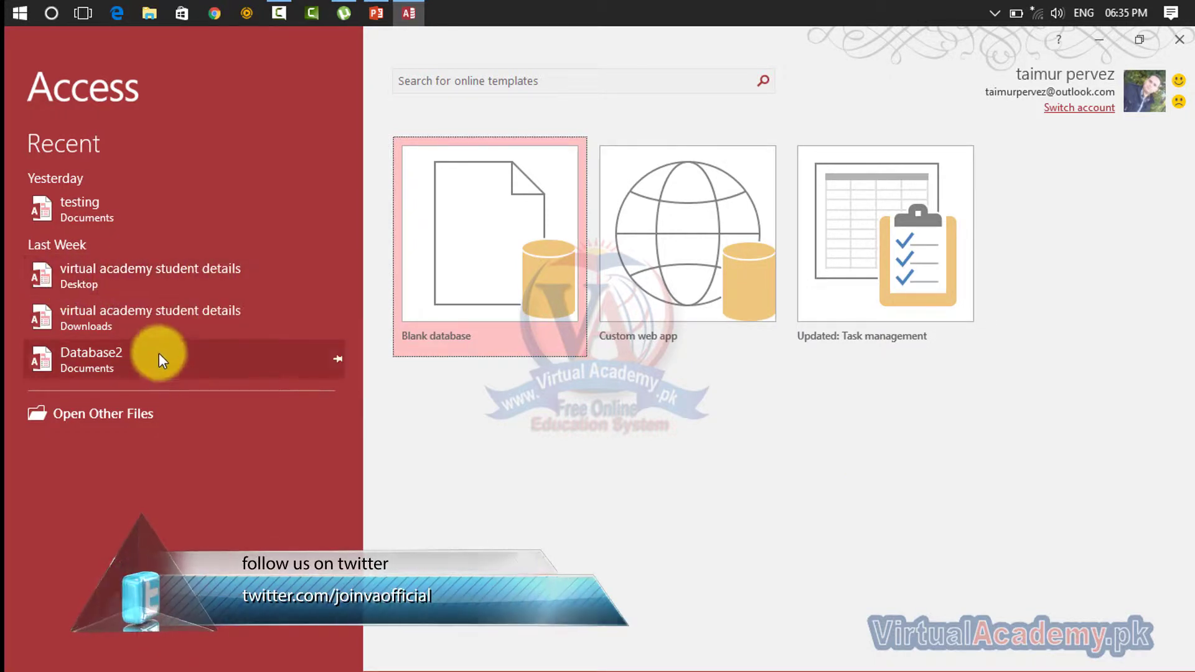
- Open the virtual academy student details database from the Desktop and add a 1 Right blank form from the application parts
left_click(143, 279)
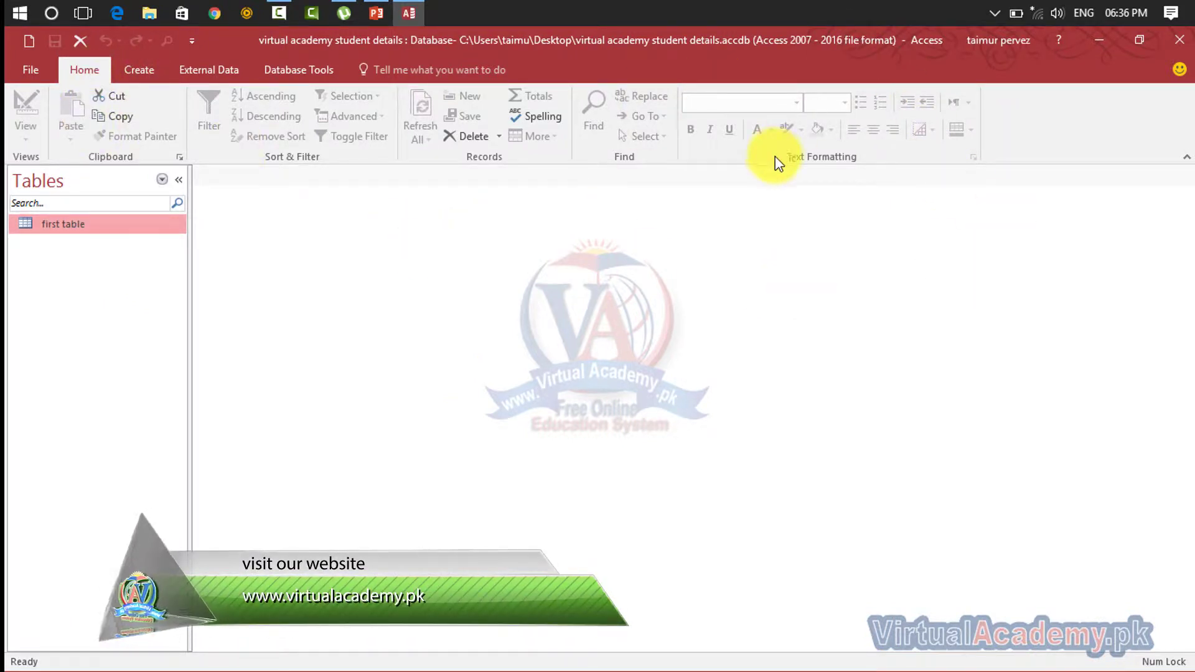
left_click(148, 75)
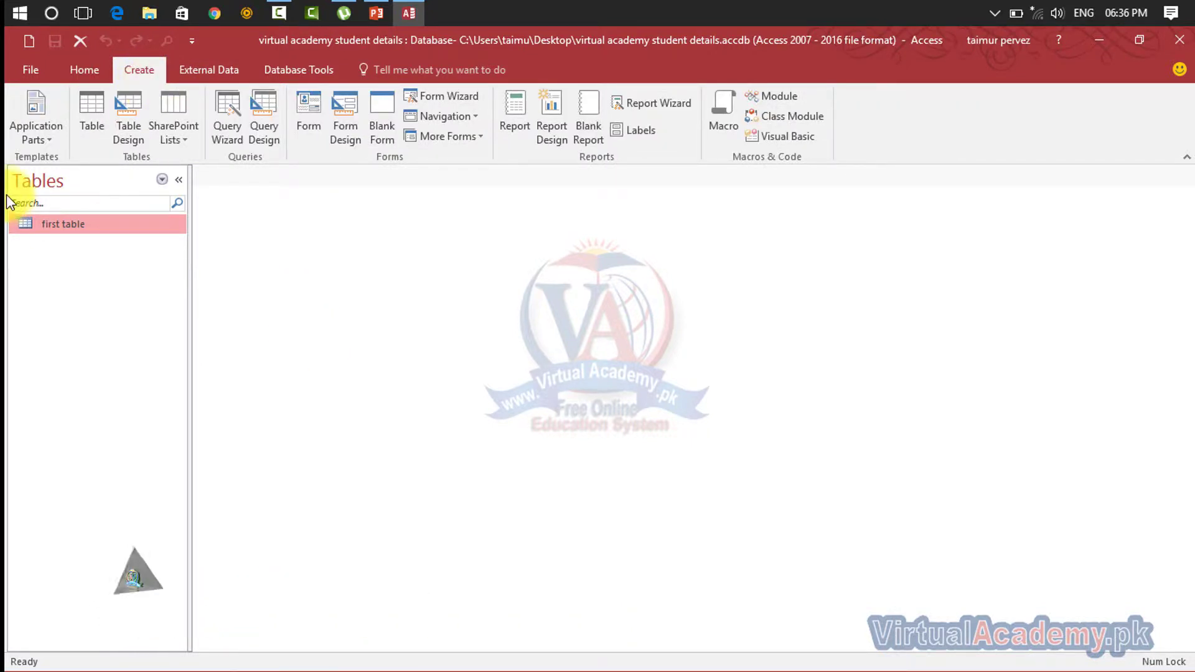
left_click(50, 135)
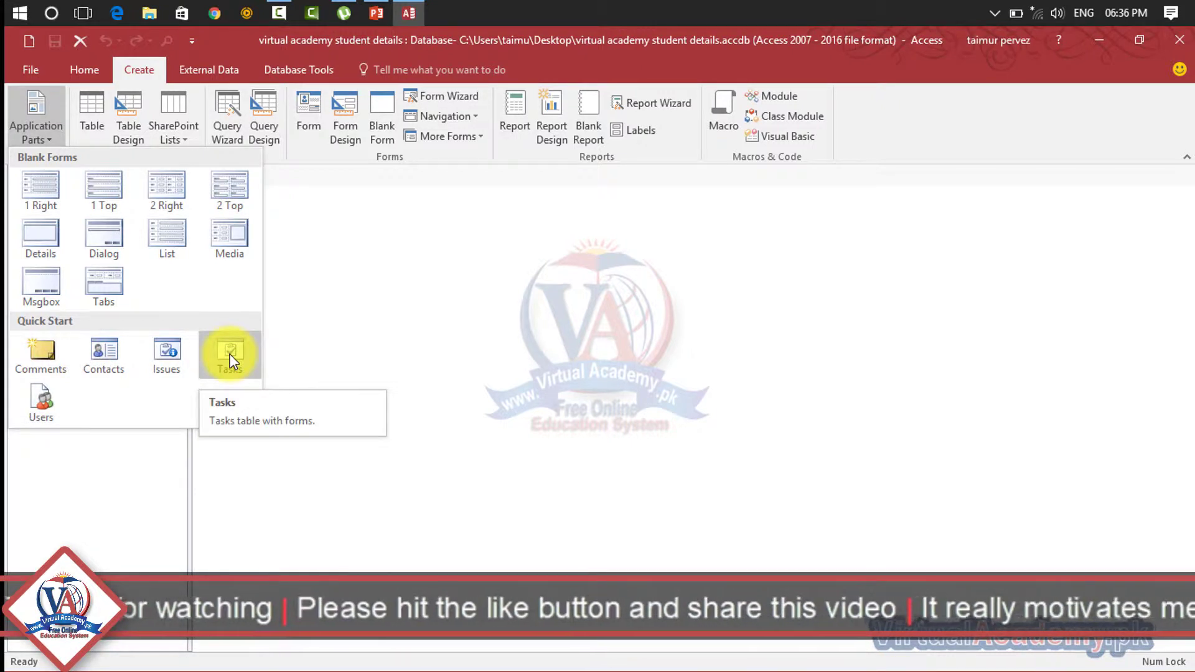
left_click(40, 198)
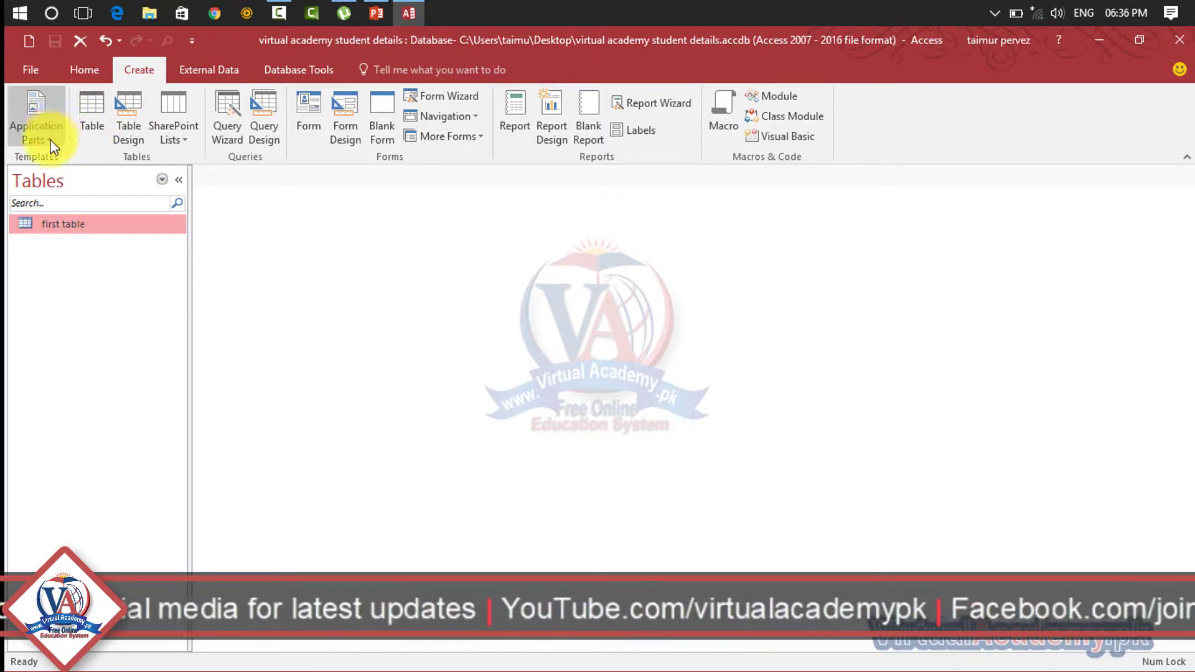
- Group the database objects by the Custom category and select the SingleOneColumnRightLabels form
left_click(176, 185)
left_click(13, 178)
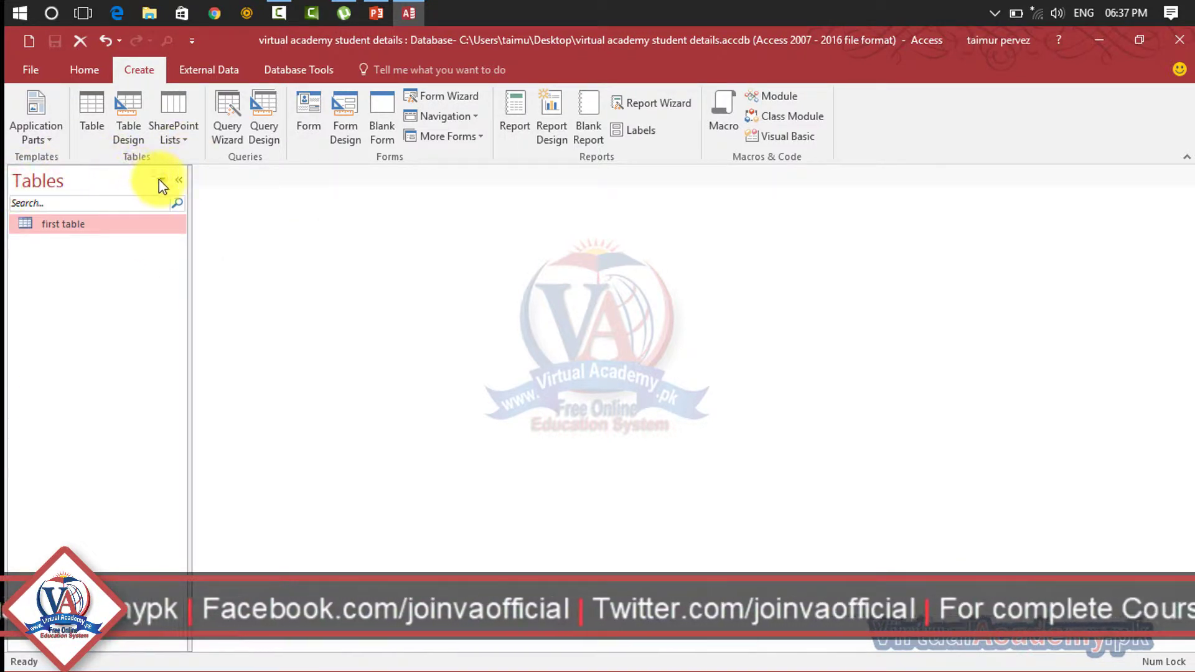
left_click(160, 182)
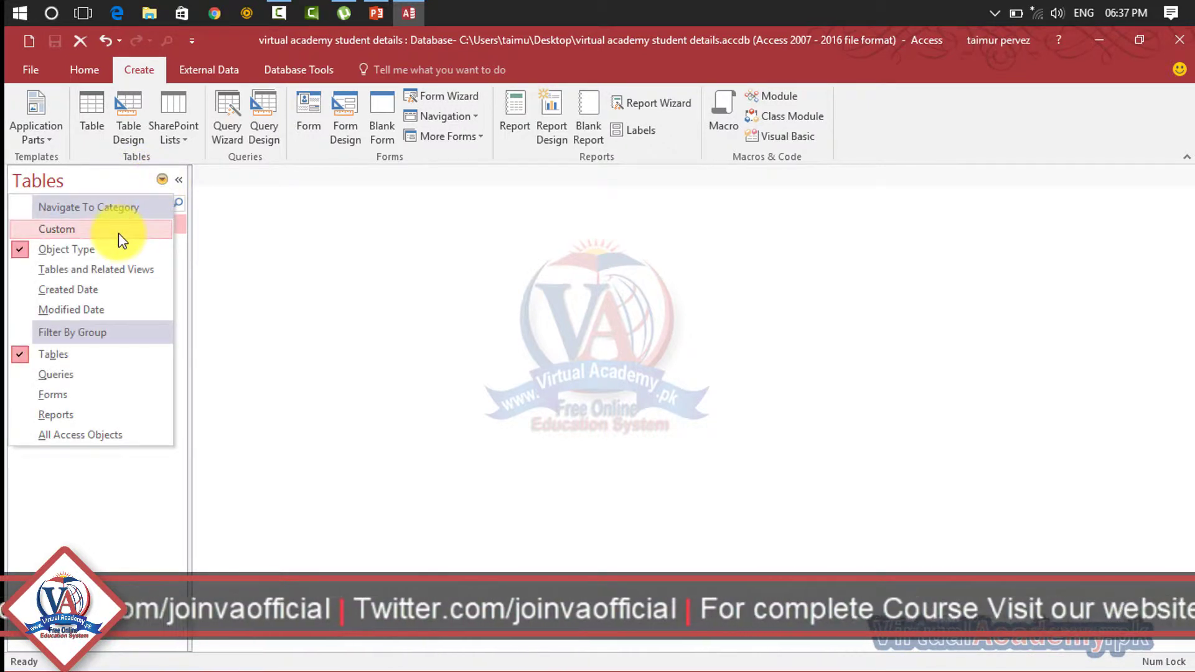
left_click(118, 231)
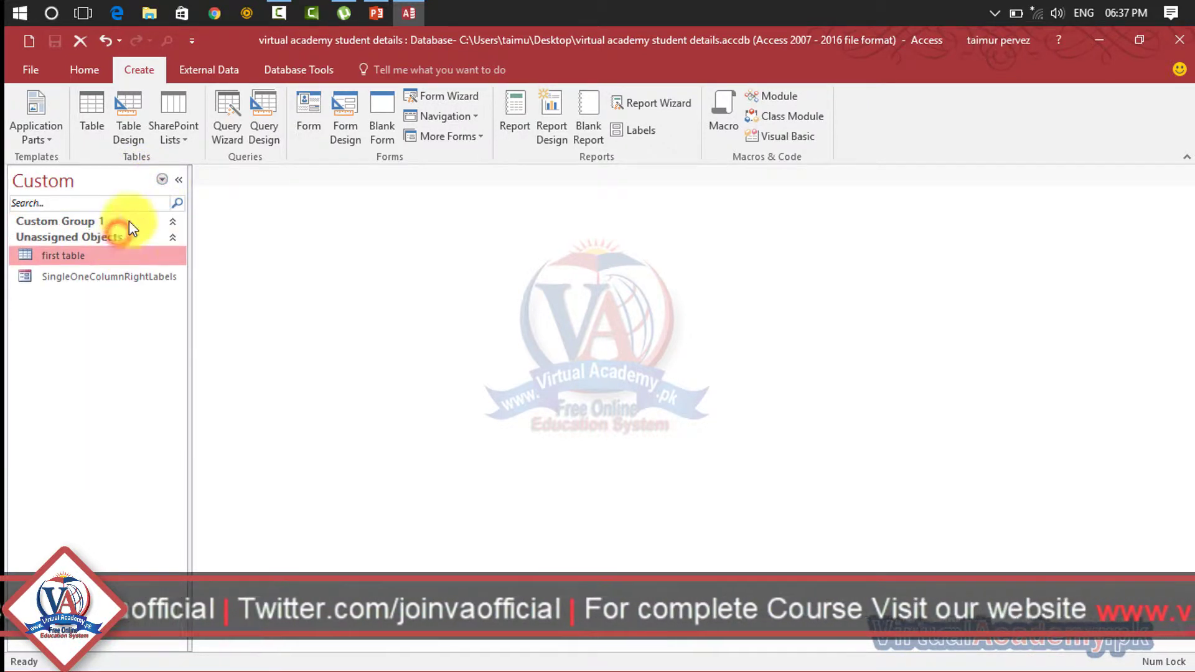
left_click(94, 277)
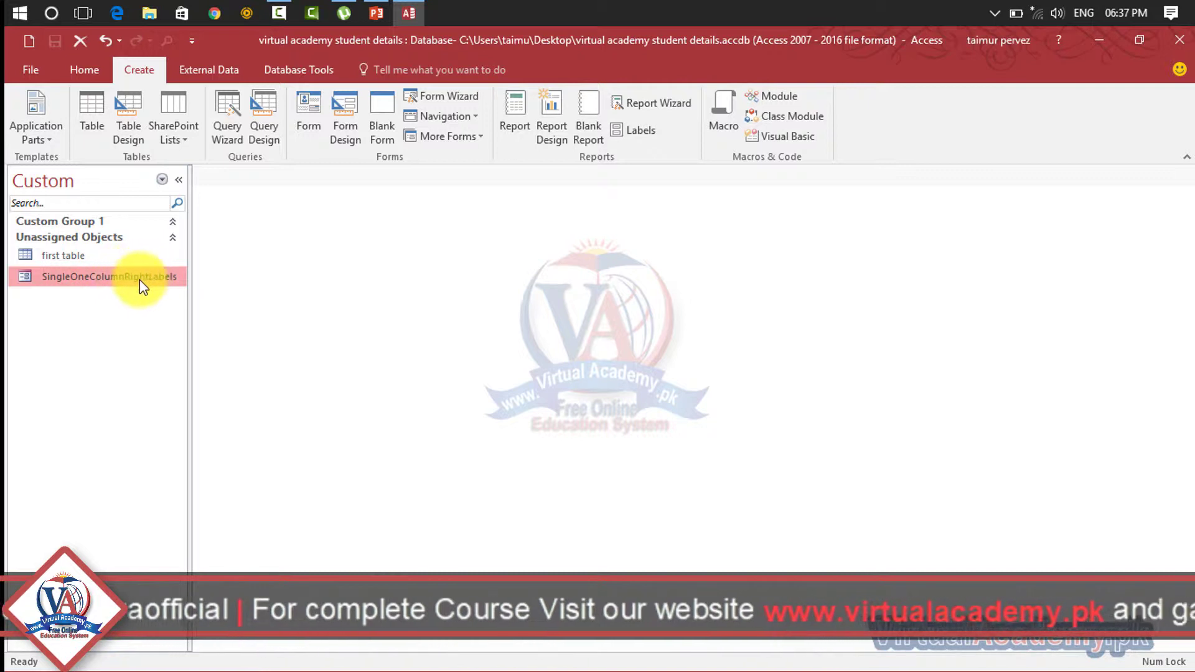
- Group the database objects by created date and open the SingleOneColumnRightLabels form
left_click(161, 179)
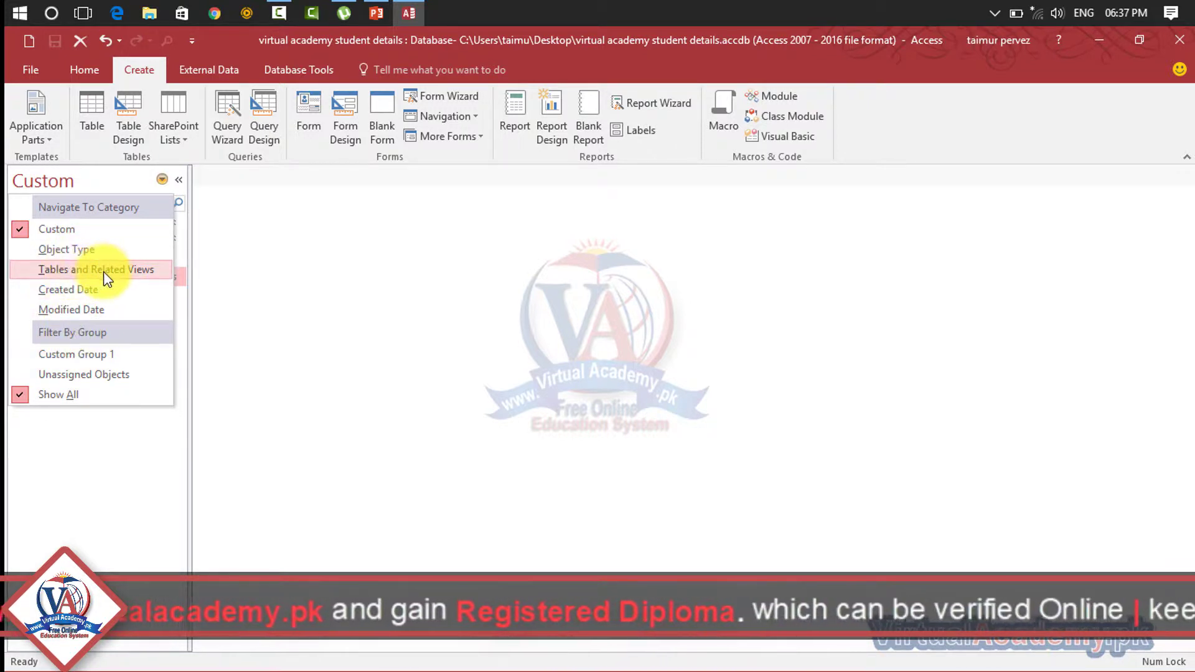
left_click(105, 291)
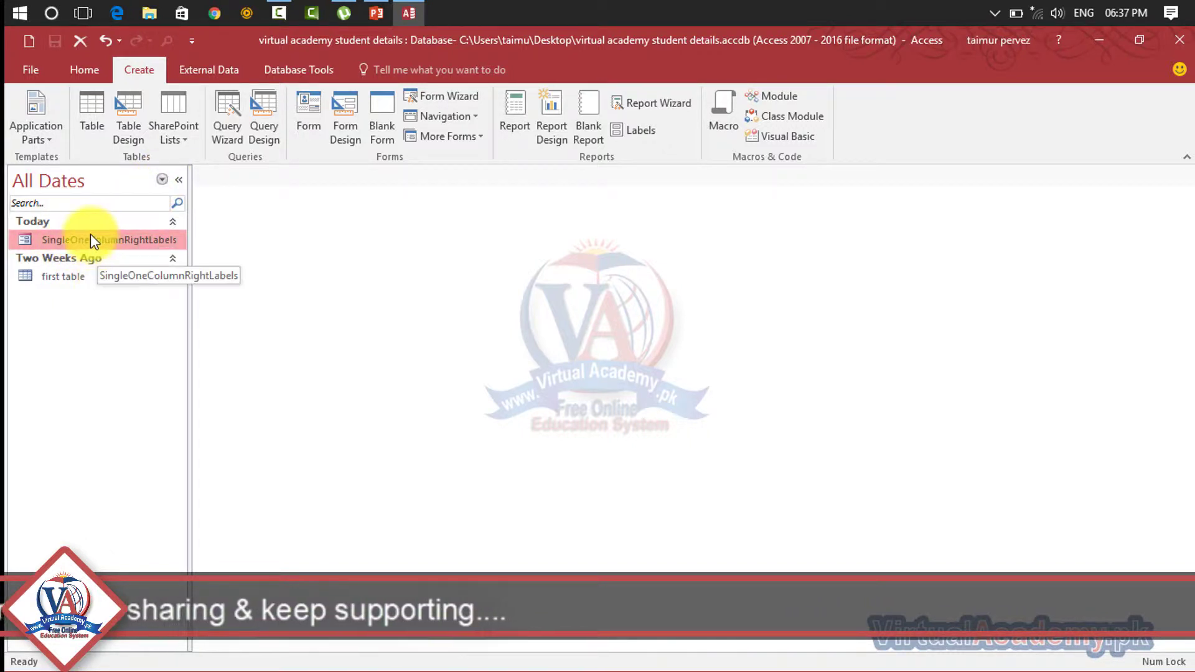
left_click(140, 240)
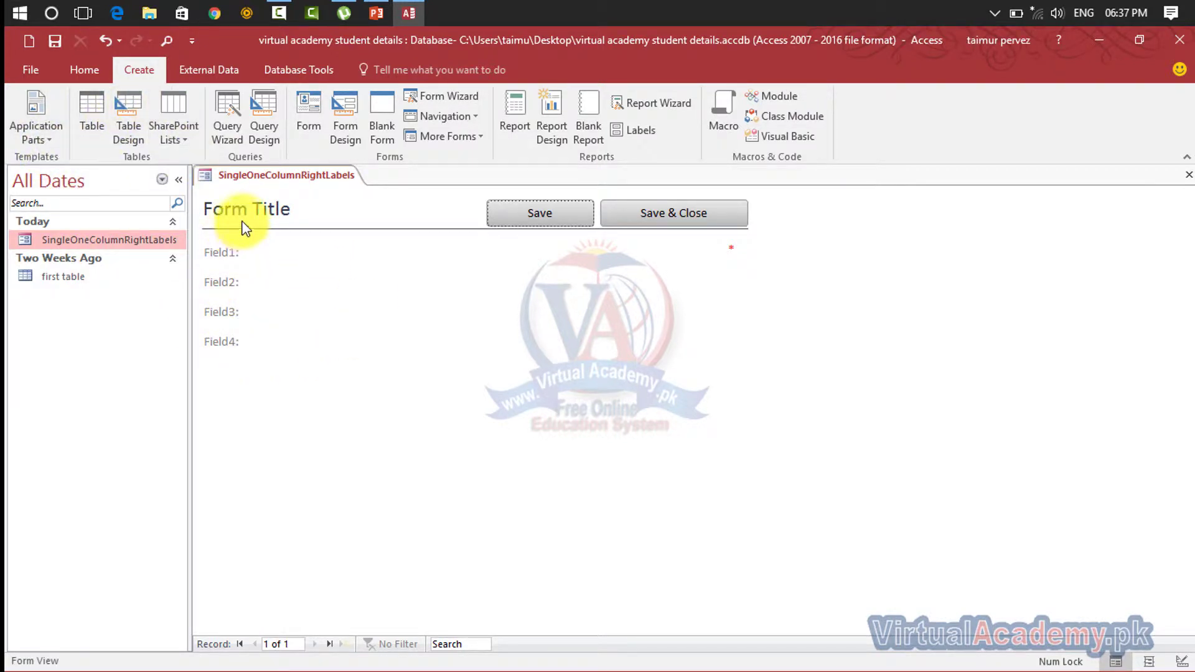
- In Design View, change the form's Field1 label to Access and show the form in Form View again
right_click(234, 177)
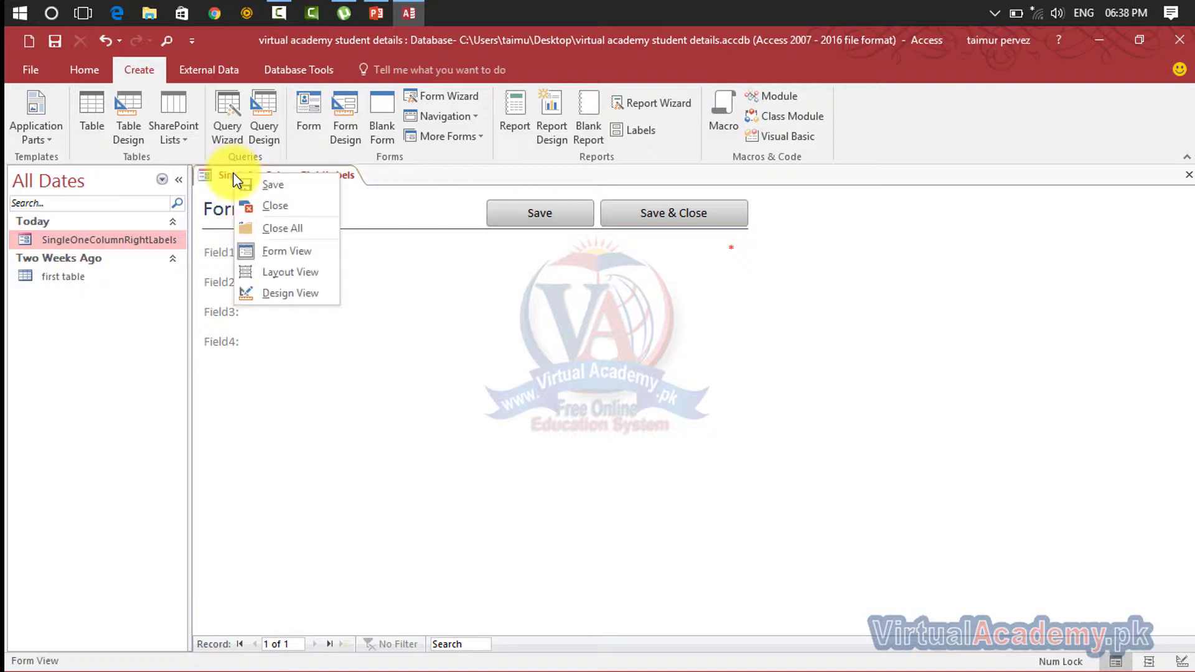
left_click(275, 293)
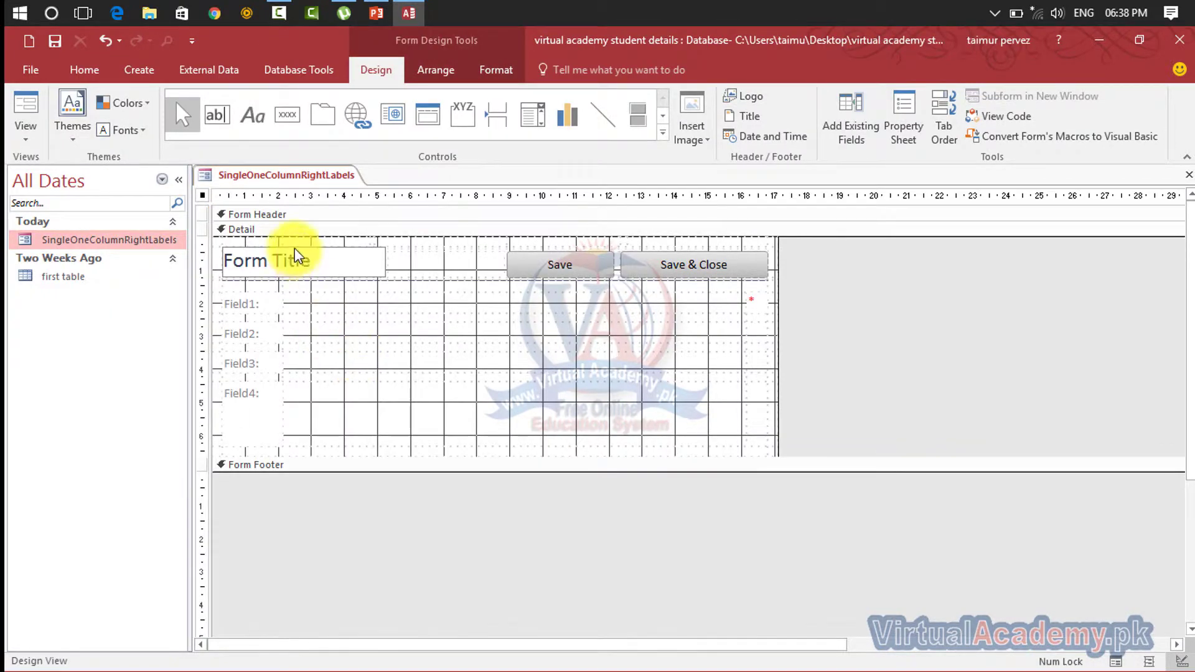
left_click(250, 302)
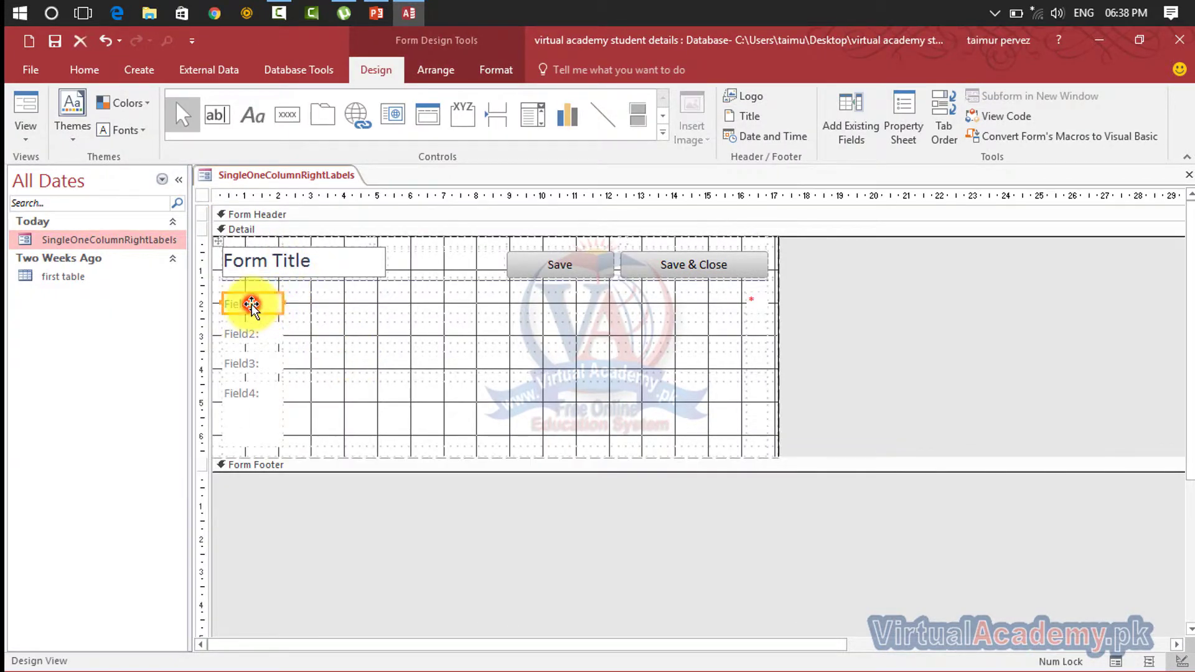
left_click(255, 302)
left_click_drag(255, 303, 208, 293)
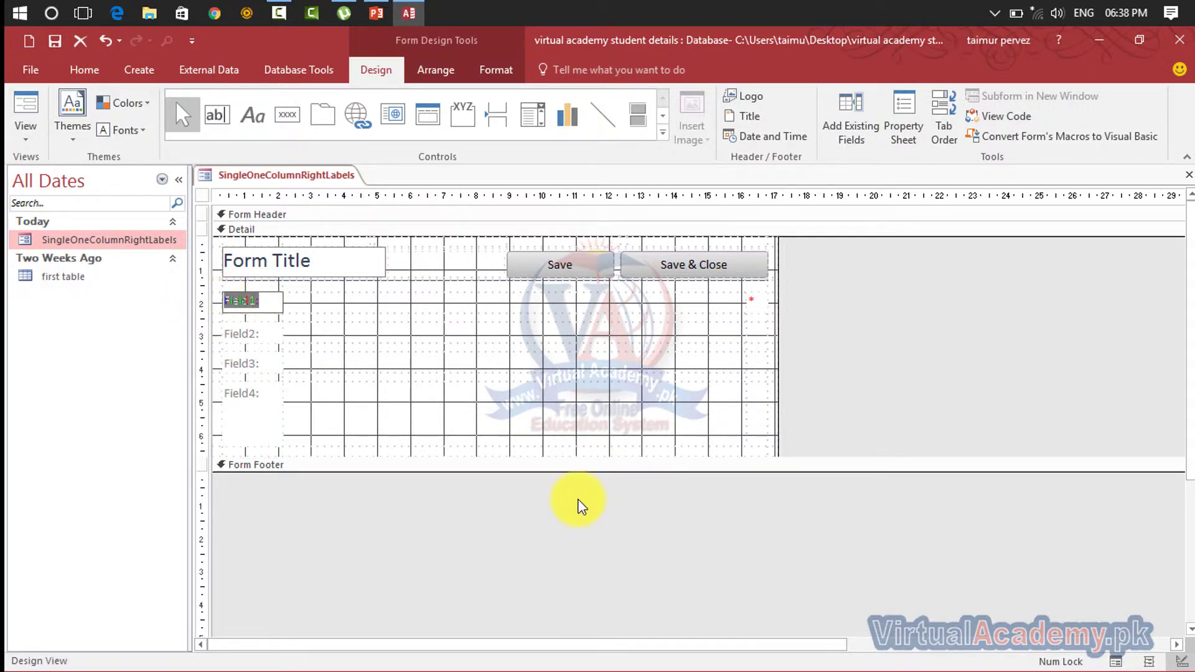
type("Access")
left_click(409, 385)
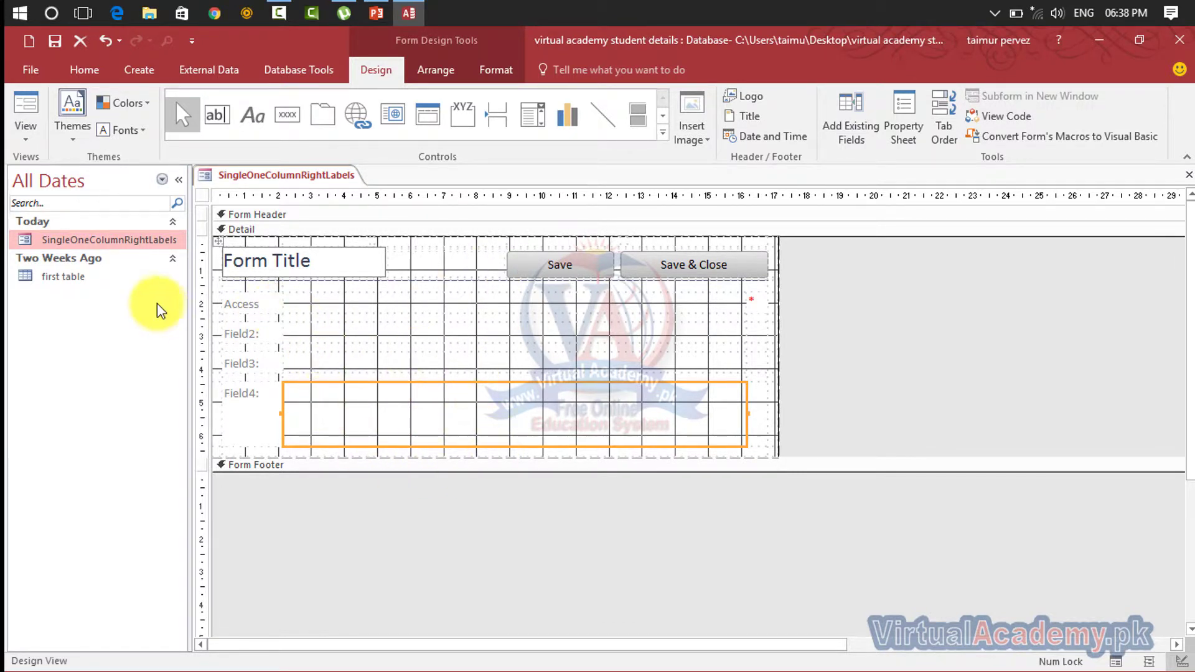
double_click(89, 237)
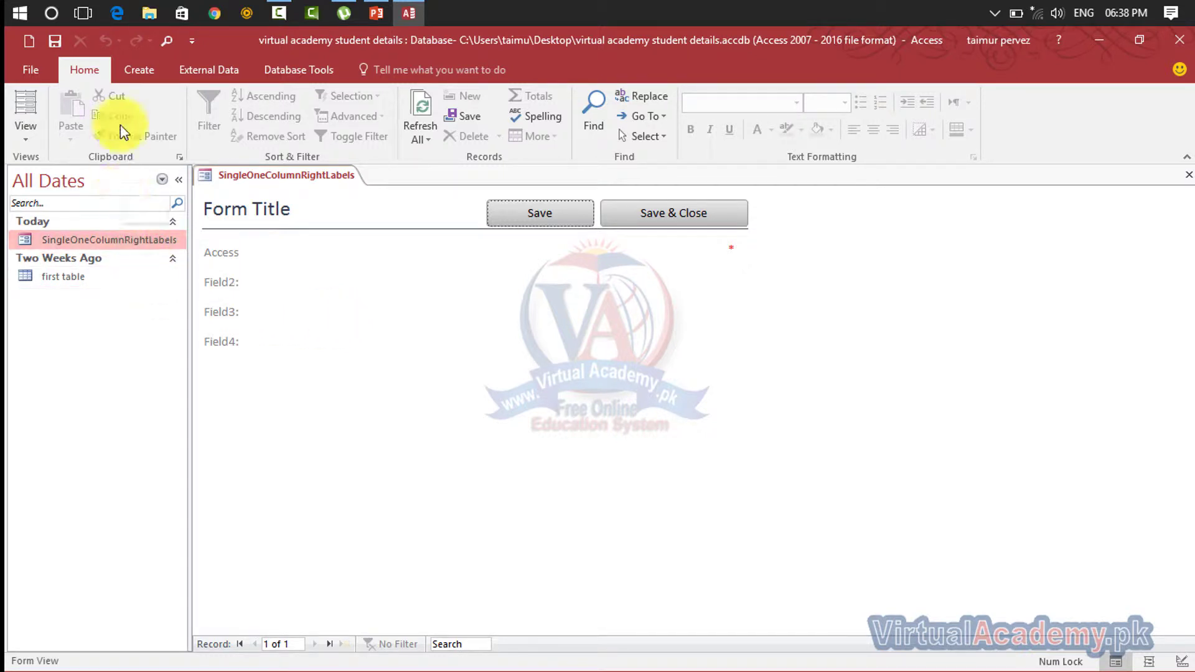
- Add a 2 Top blank form, closing and saving the open form, and open both the one-column and two-column forms
left_click(139, 70)
left_click(61, 140)
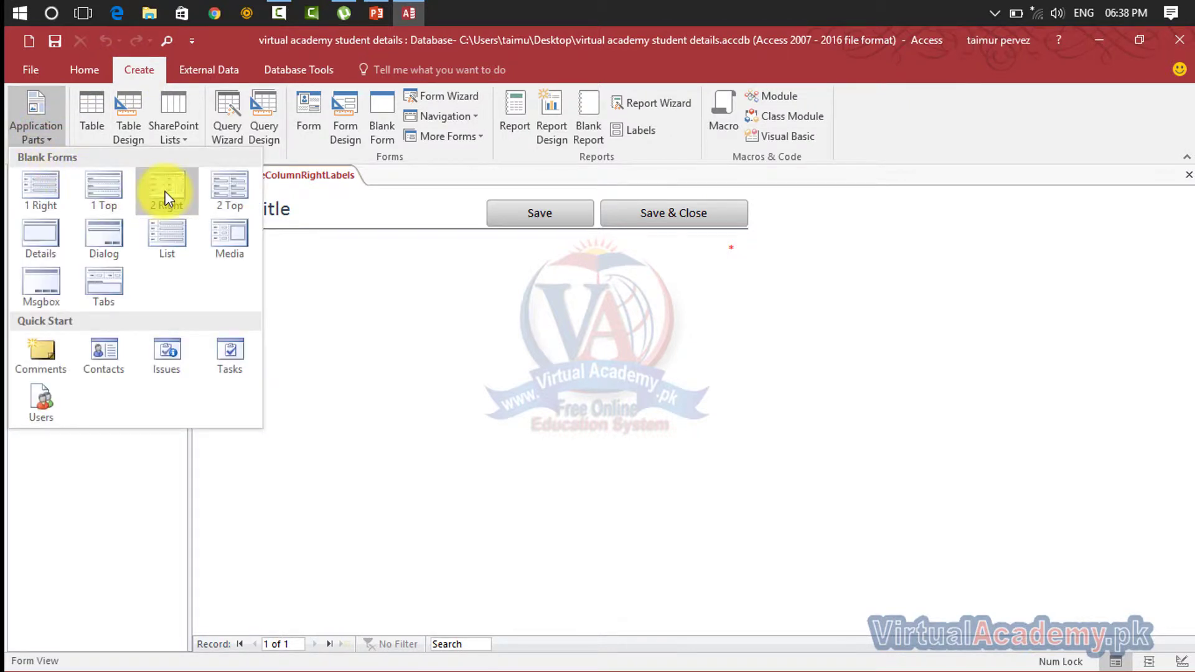
left_click(232, 192)
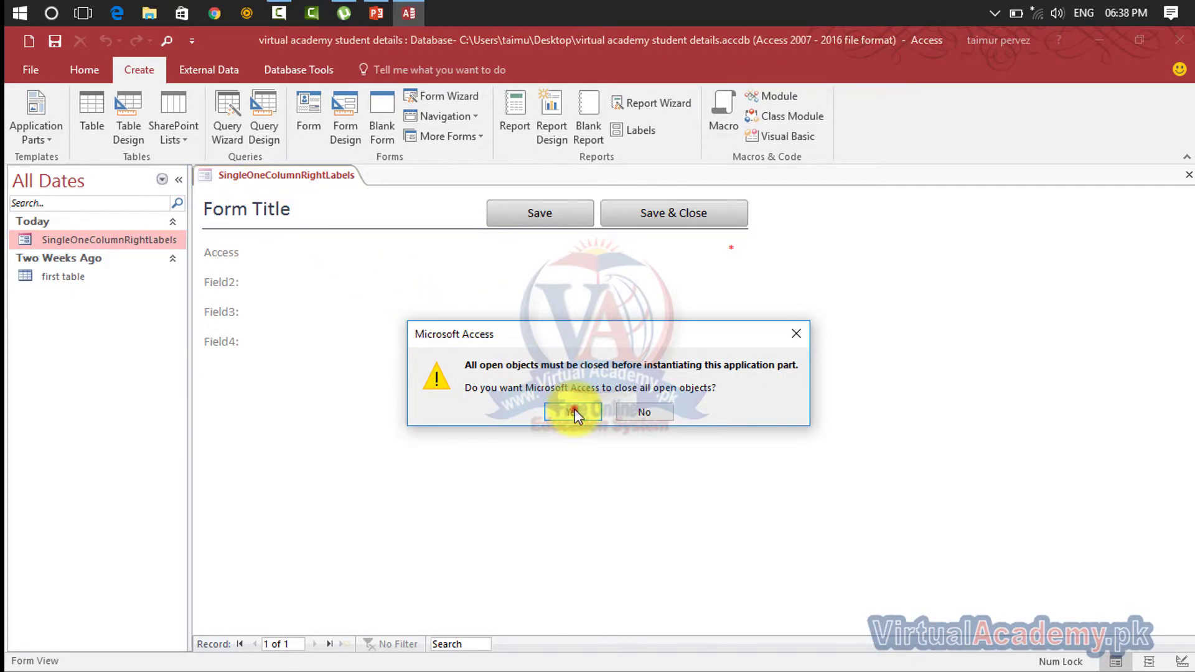
left_click(574, 412)
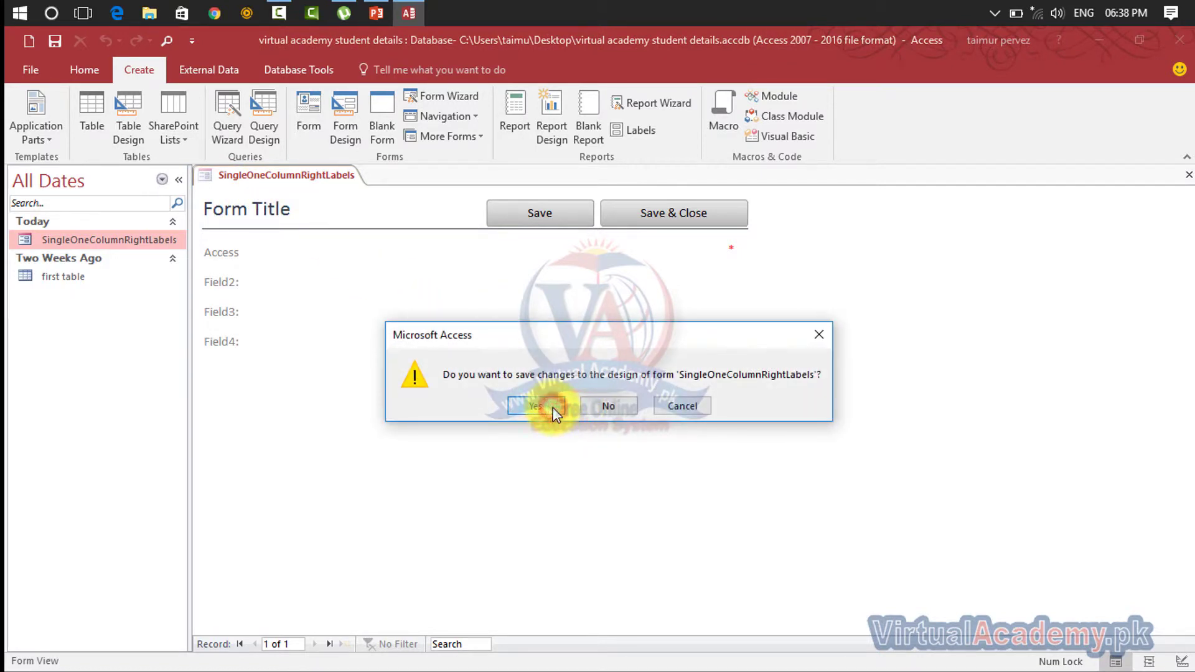
left_click(536, 406)
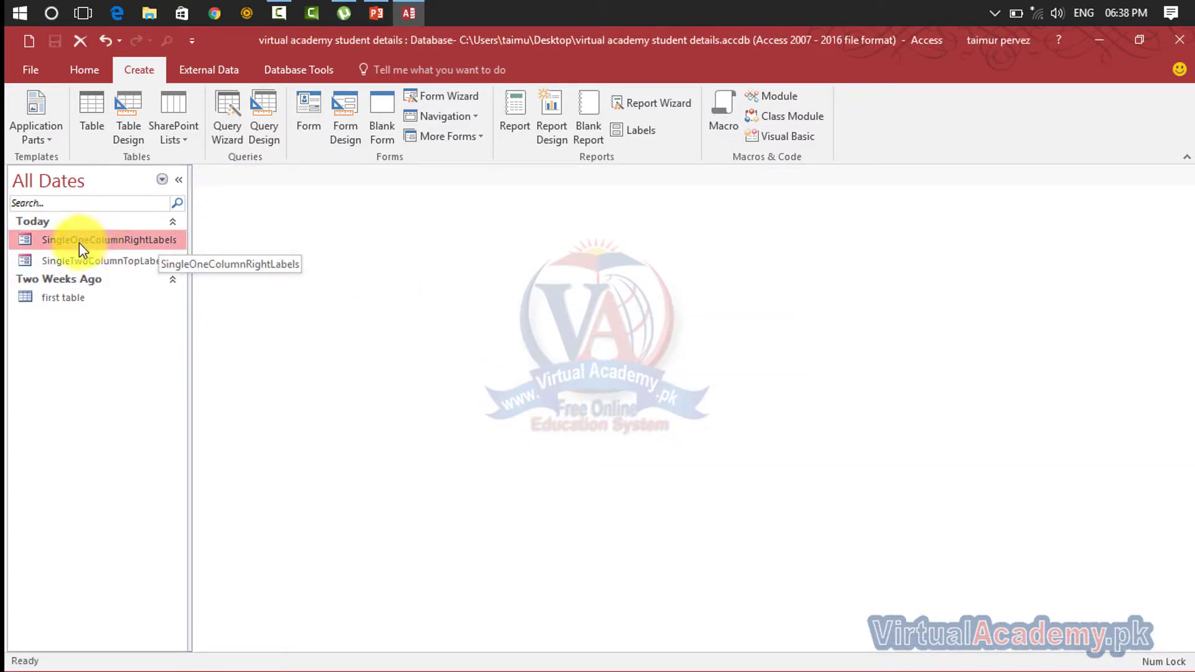
double_click(138, 246)
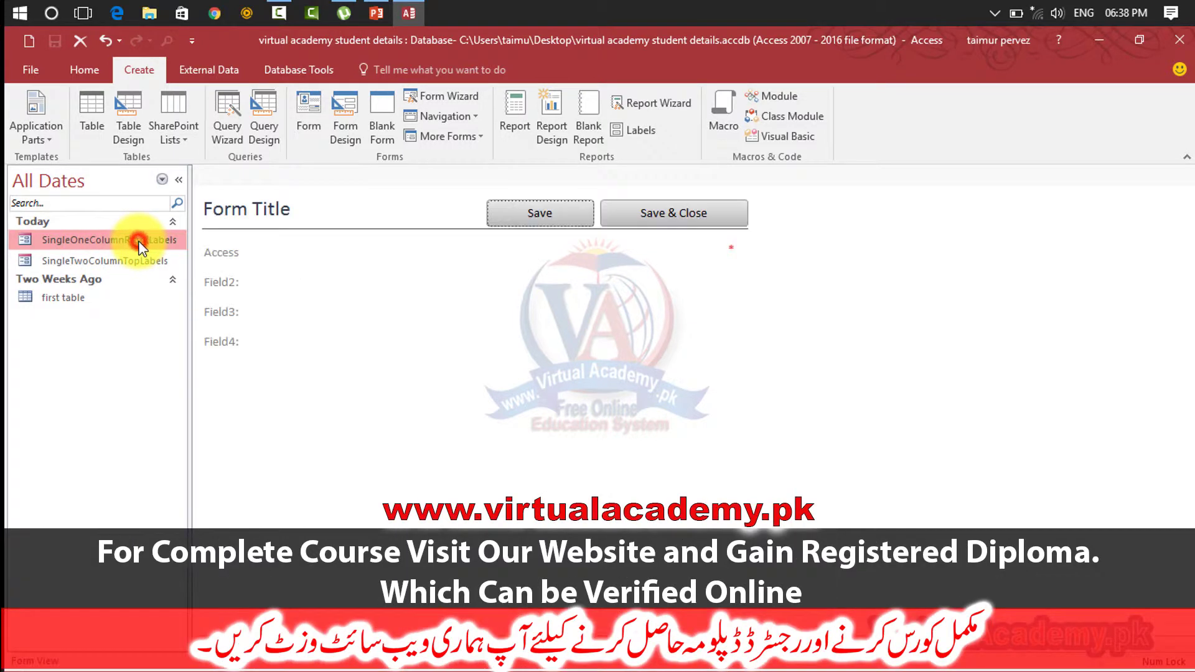
double_click(114, 262)
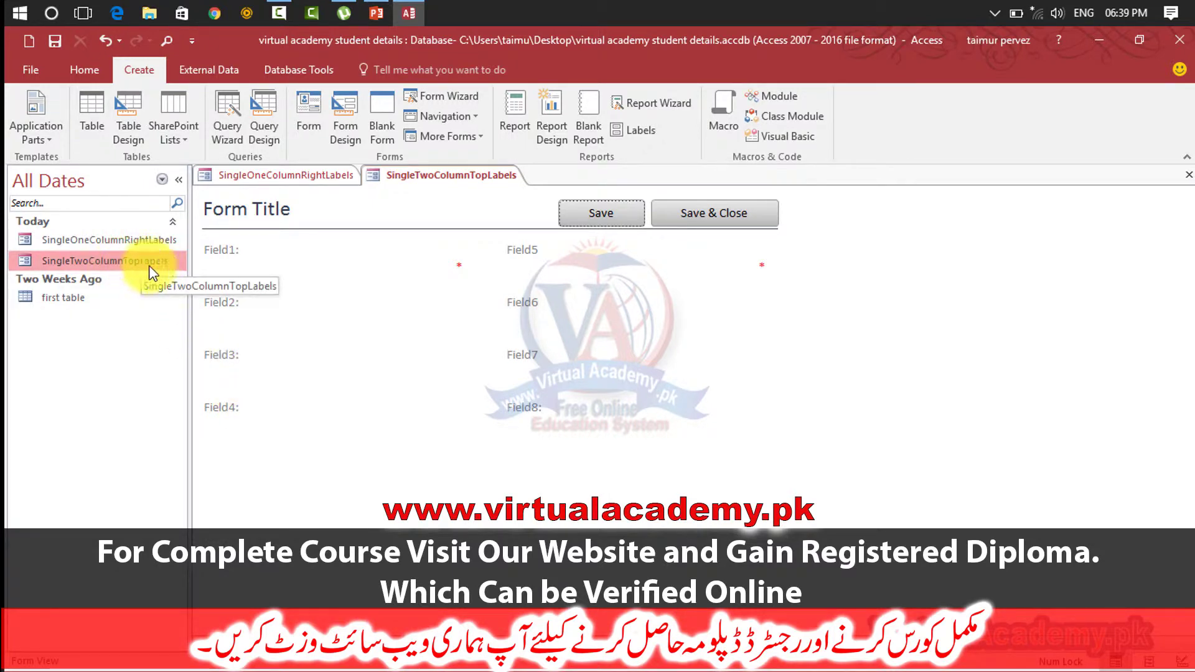
- Add a Tabs blank form from the application parts, allowing all open objects to close
left_click(51, 142)
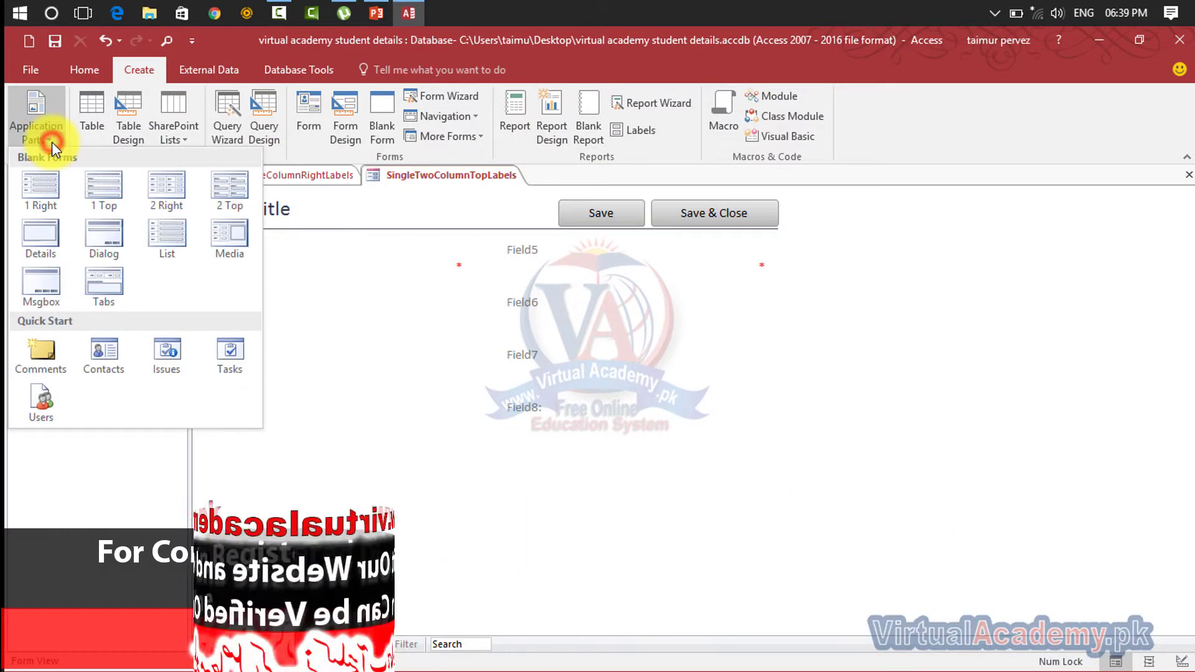
left_click(102, 289)
left_click(569, 414)
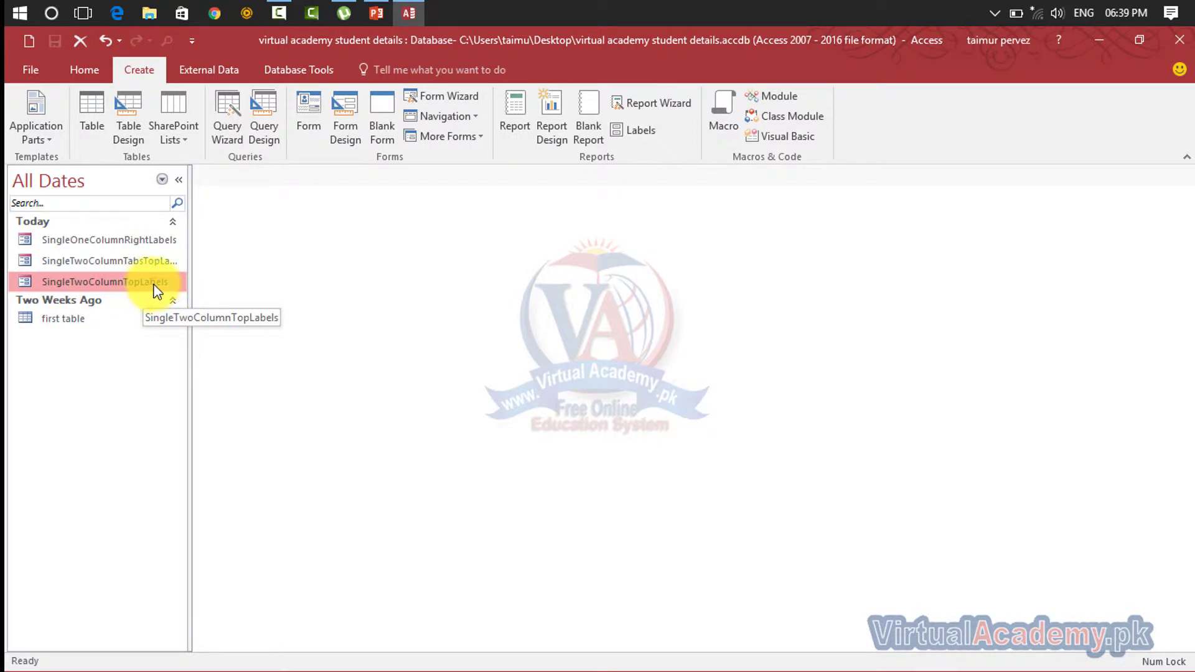
- Open the SingleTwoColumnTopLabels and SingleTwoColumnTabsTopLabels forms and examine Page1 and Page2 of the tabbed form
double_click(150, 283)
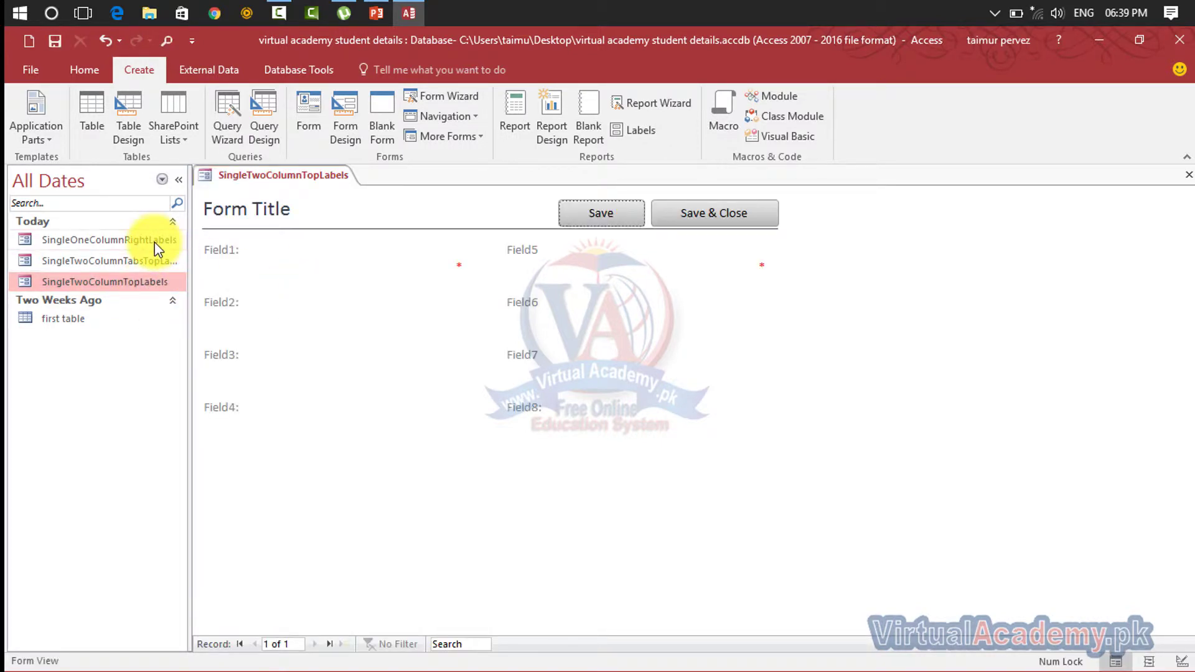
double_click(152, 260)
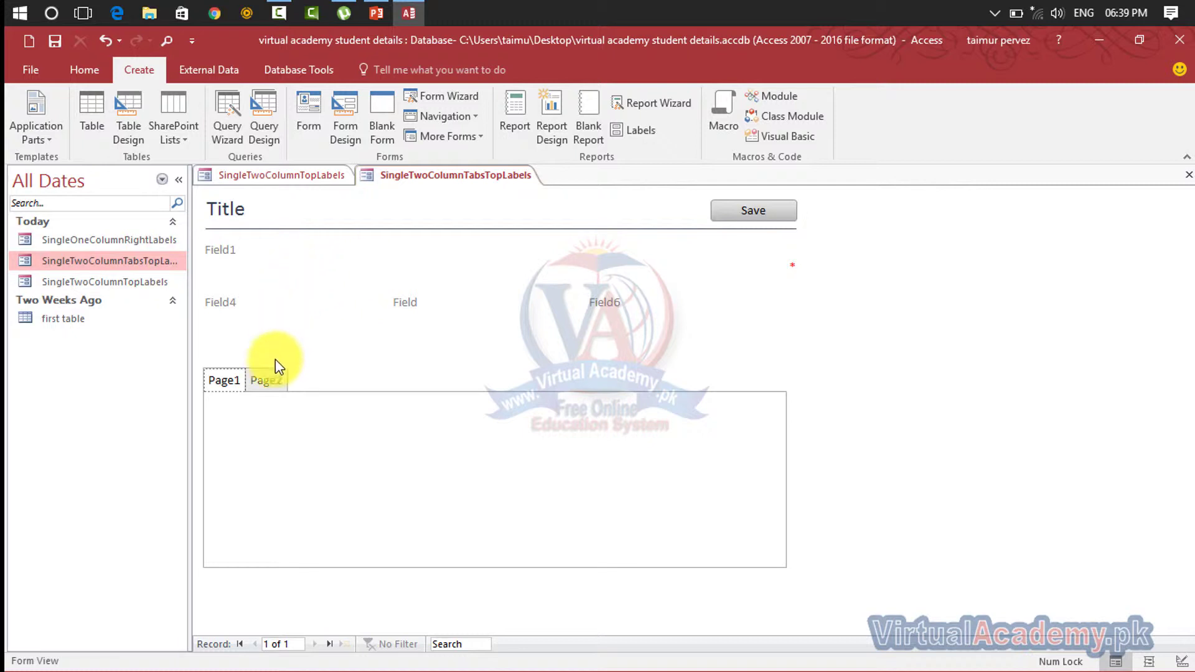
left_click(269, 380)
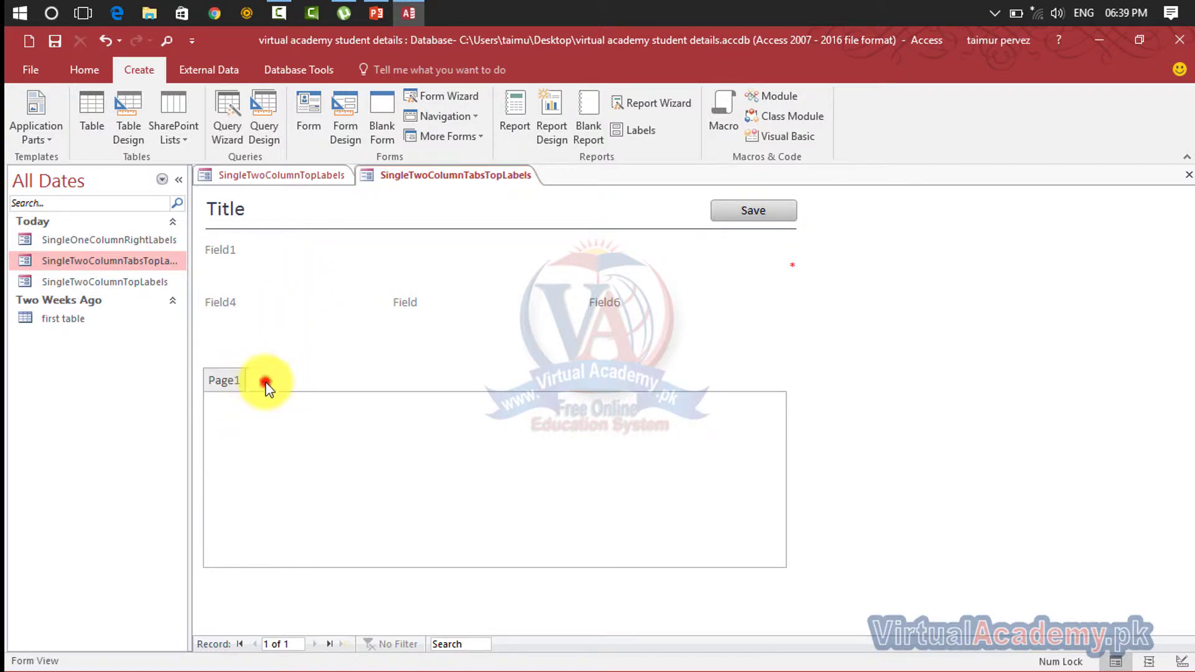
left_click(263, 382)
left_click(225, 380)
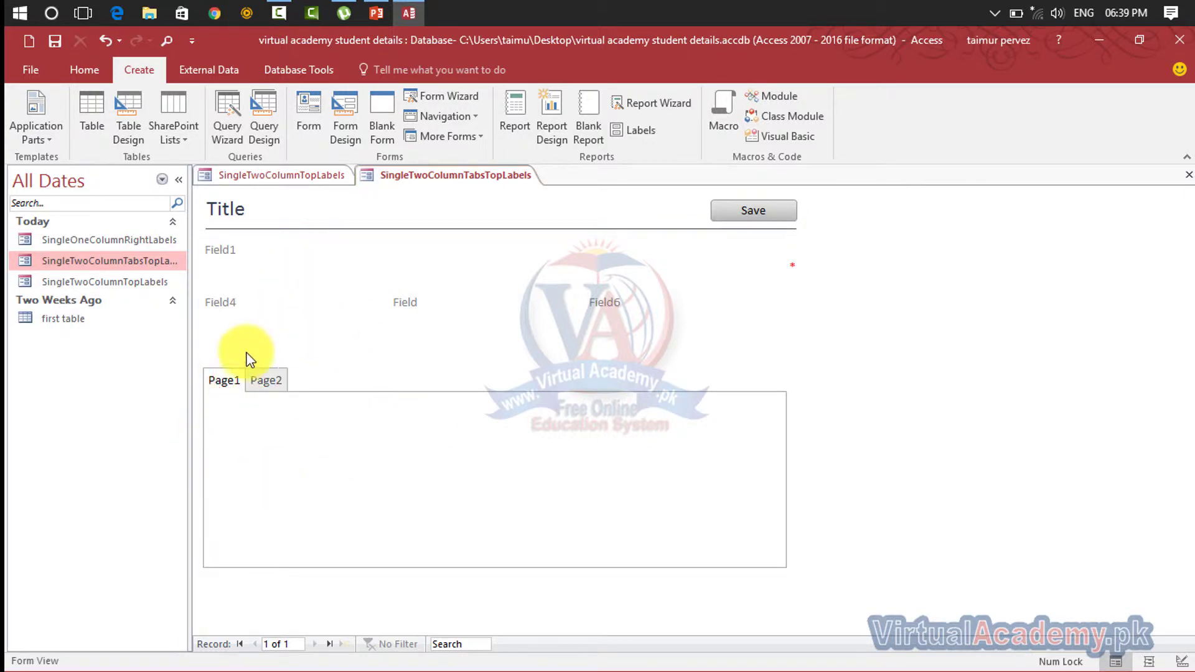
left_click(266, 385)
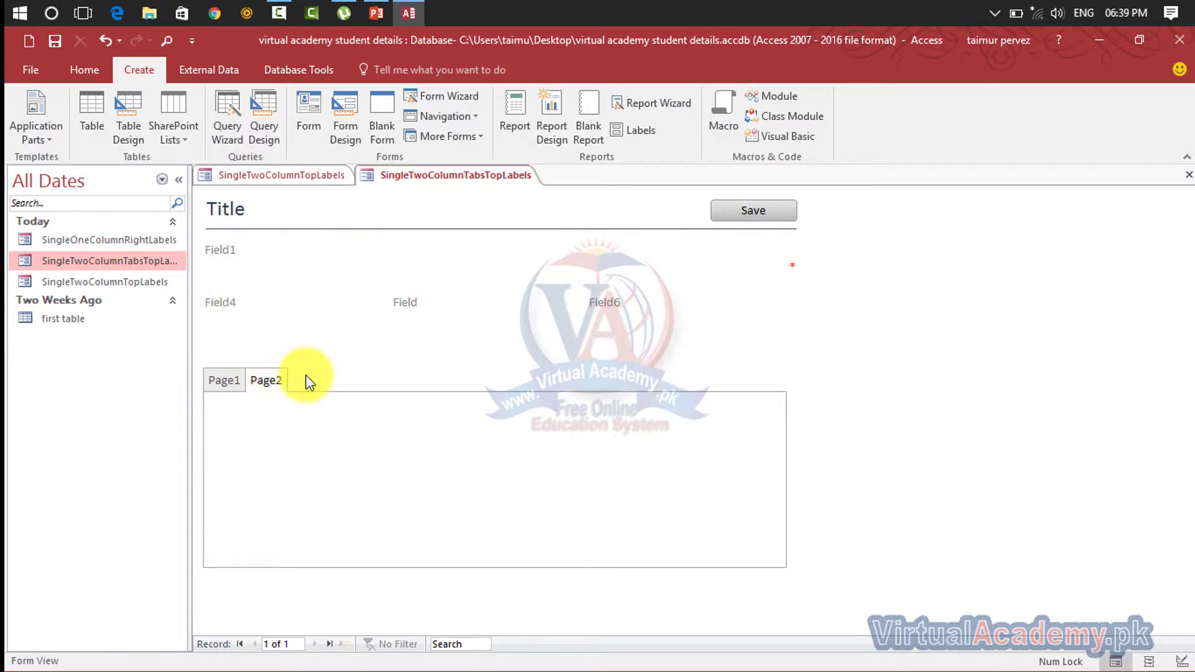
left_click(516, 174)
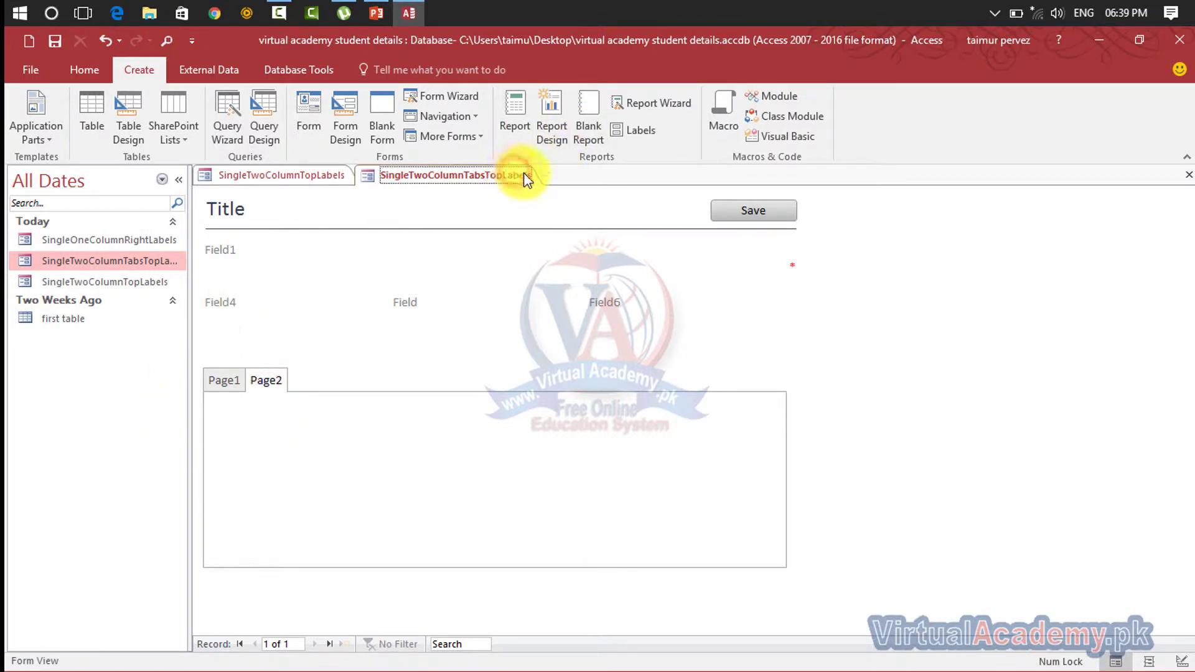
- Add the Comments quick start part, allowing all open objects to close and specifying that there is no relationship
left_click(48, 144)
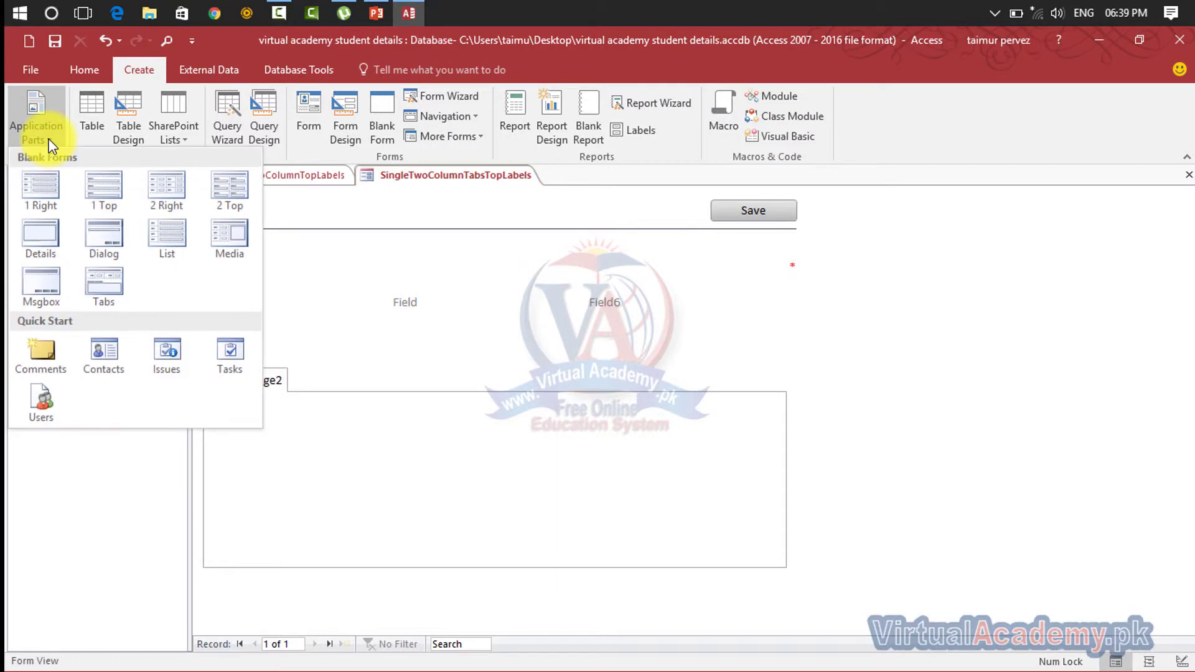
left_click(56, 356)
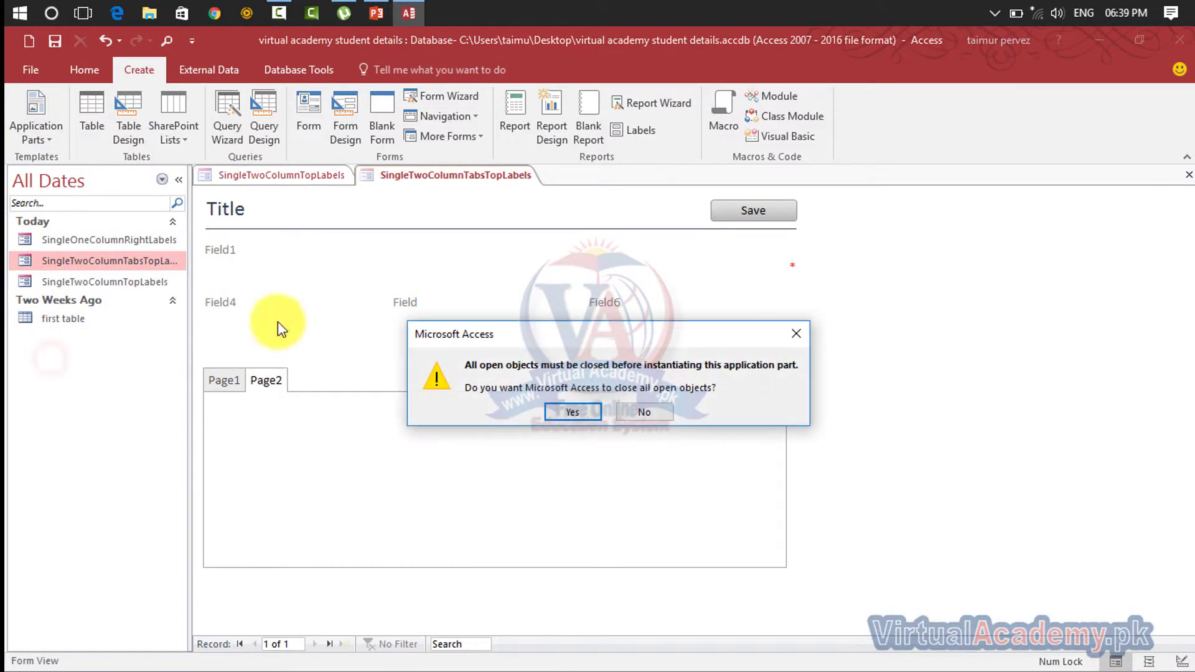
left_click(573, 410)
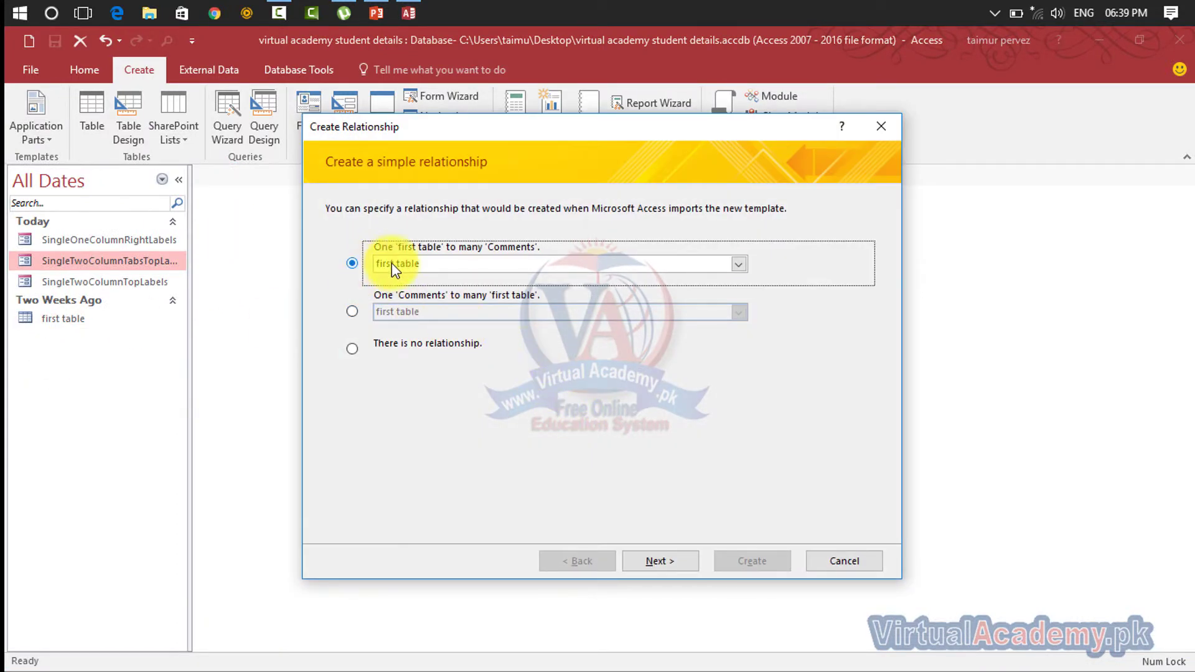
left_click(391, 263)
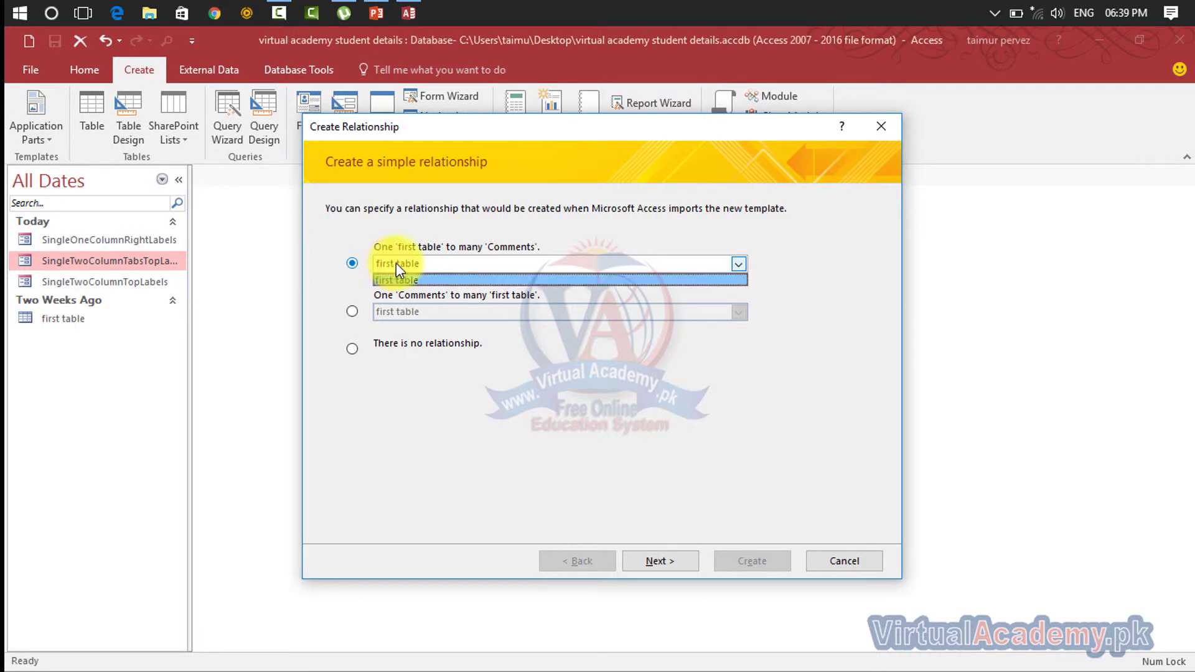
left_click(440, 263)
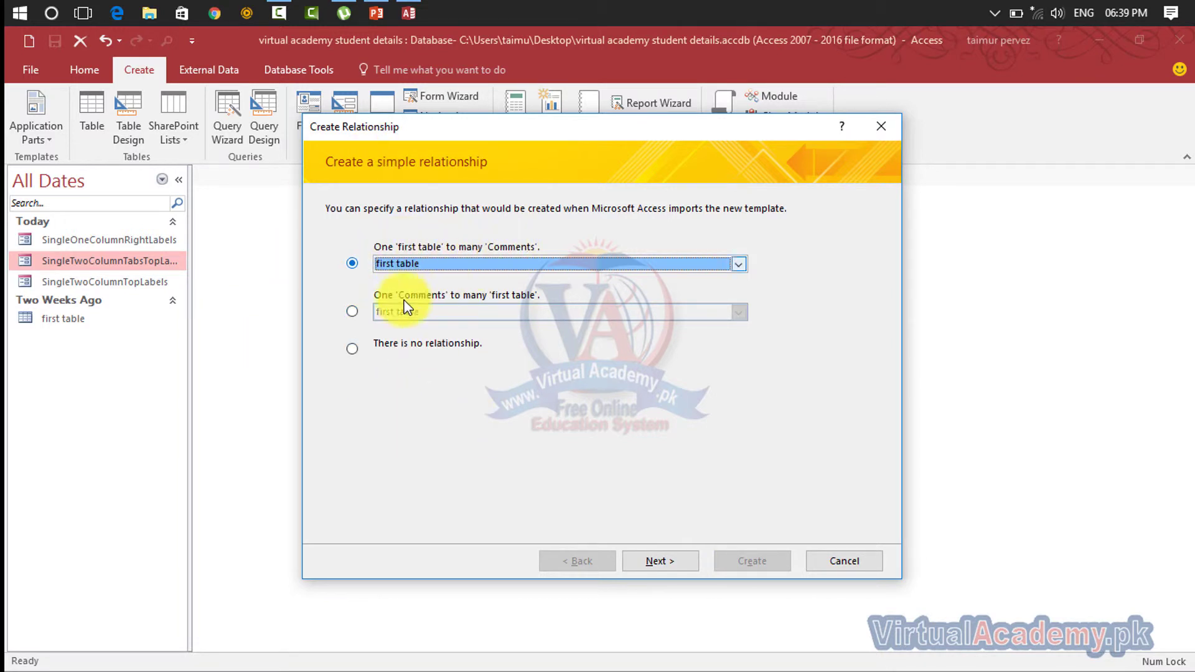
left_click(352, 348)
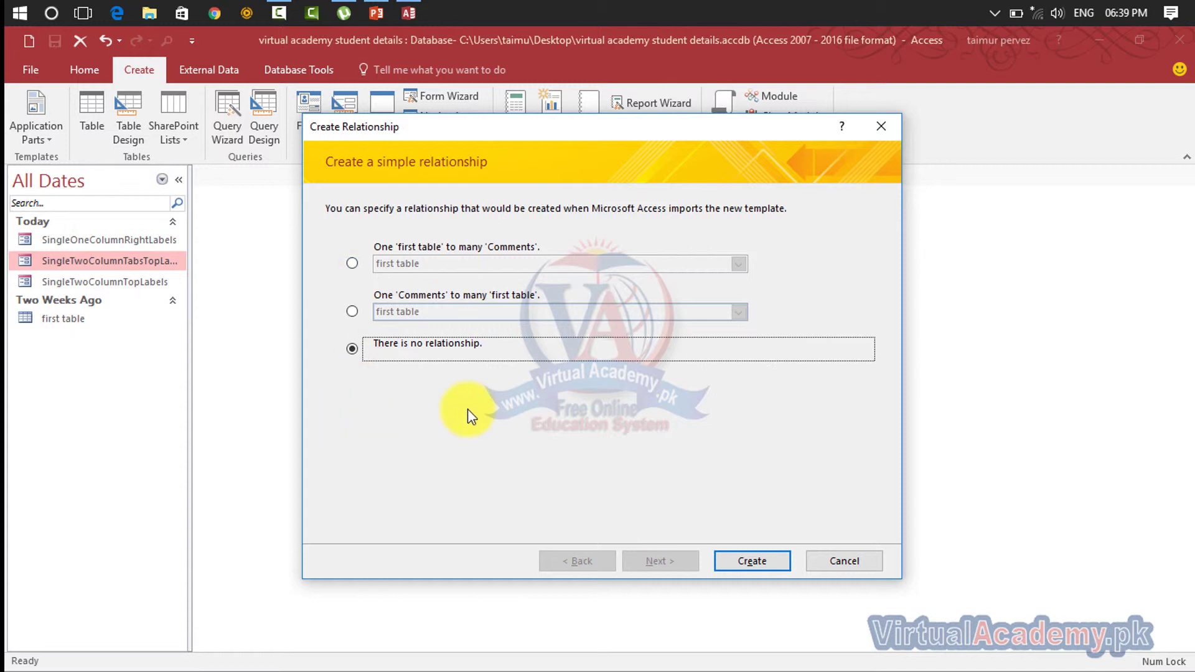
left_click(754, 563)
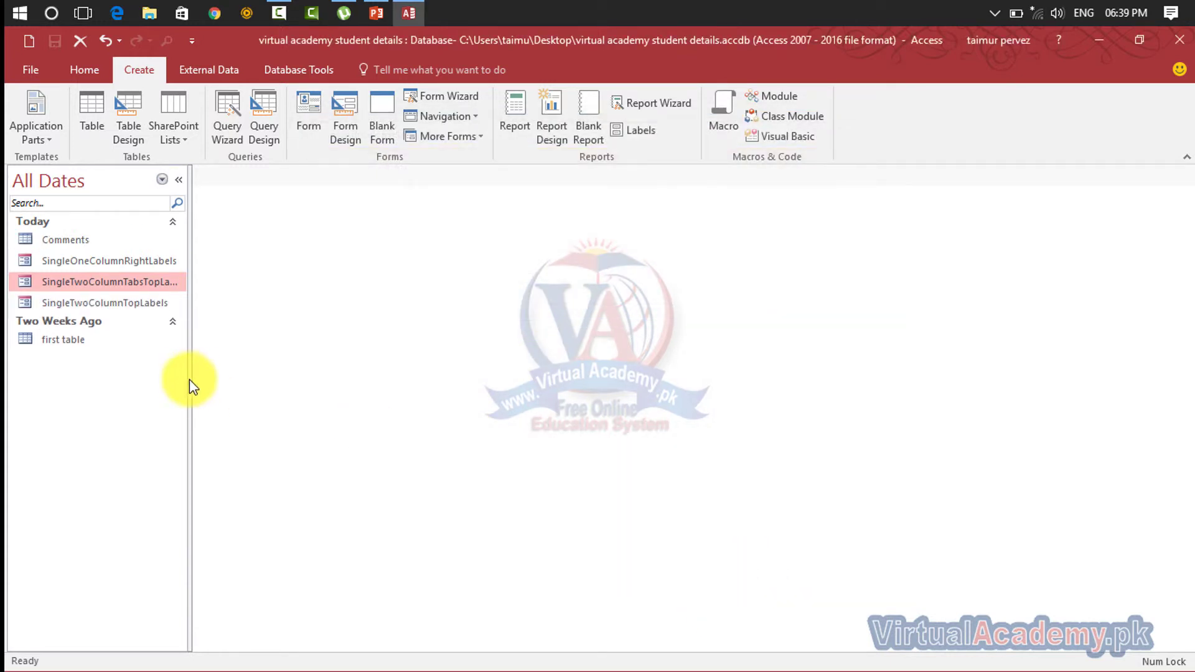
- Open the Comments table and examine its Comment Date, Comment and Click to Add columns
left_click(66, 340)
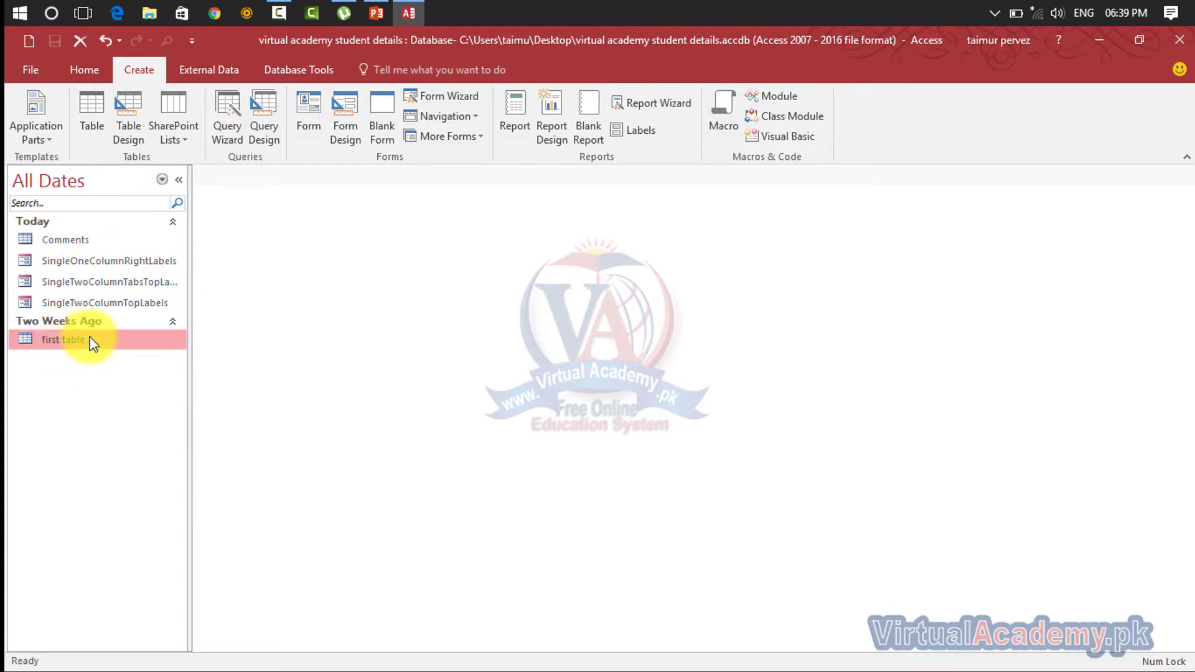
left_click(83, 243)
double_click(83, 242)
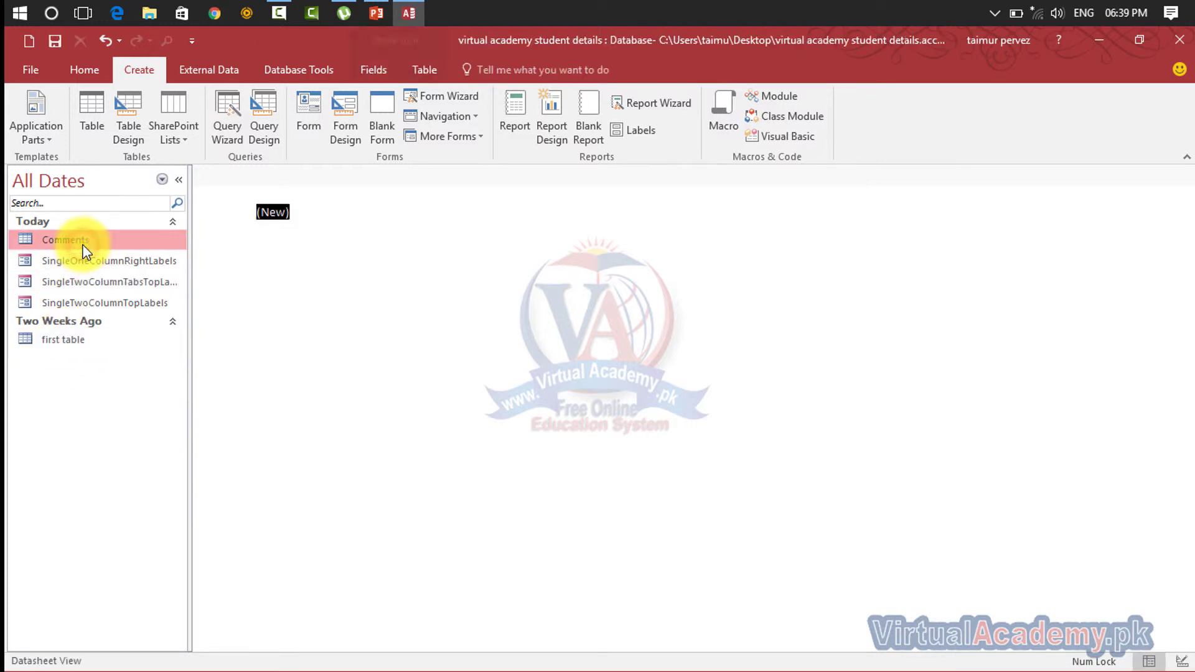
left_click(338, 214)
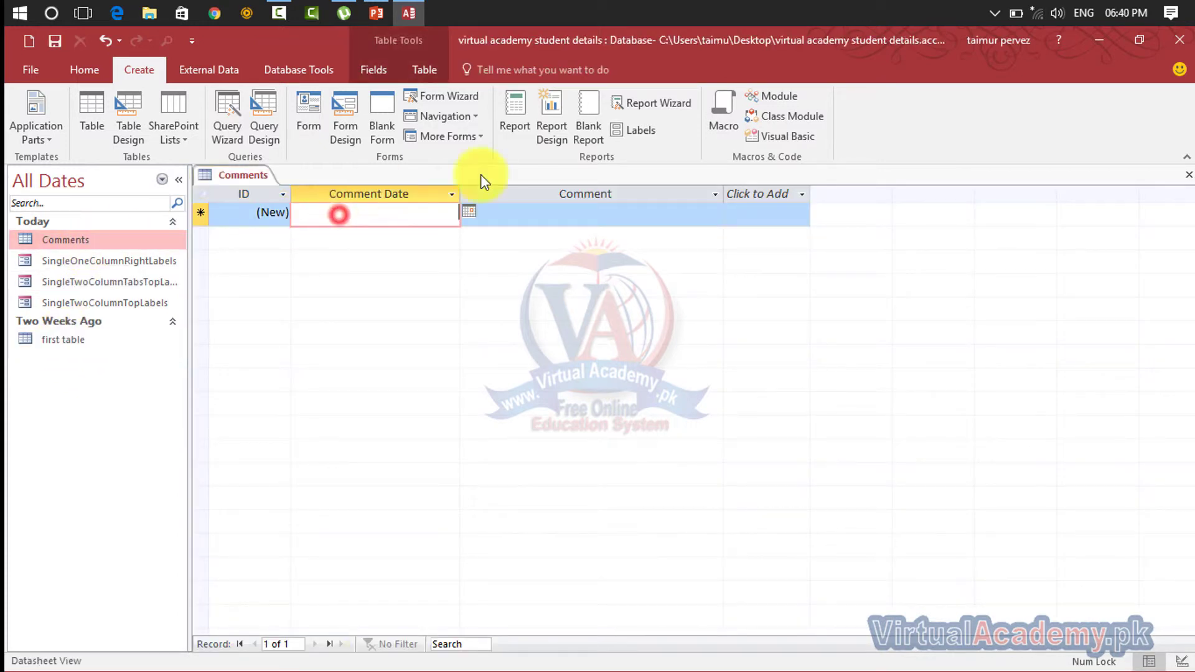
left_click(566, 218)
left_click(782, 213)
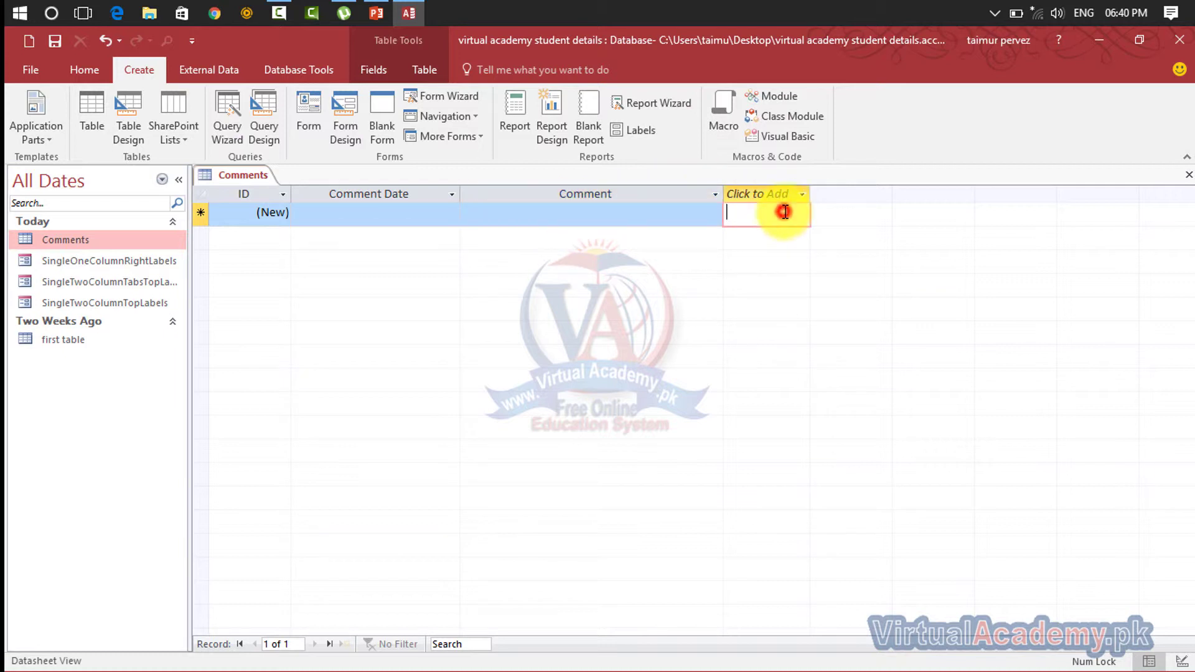
left_click(432, 219)
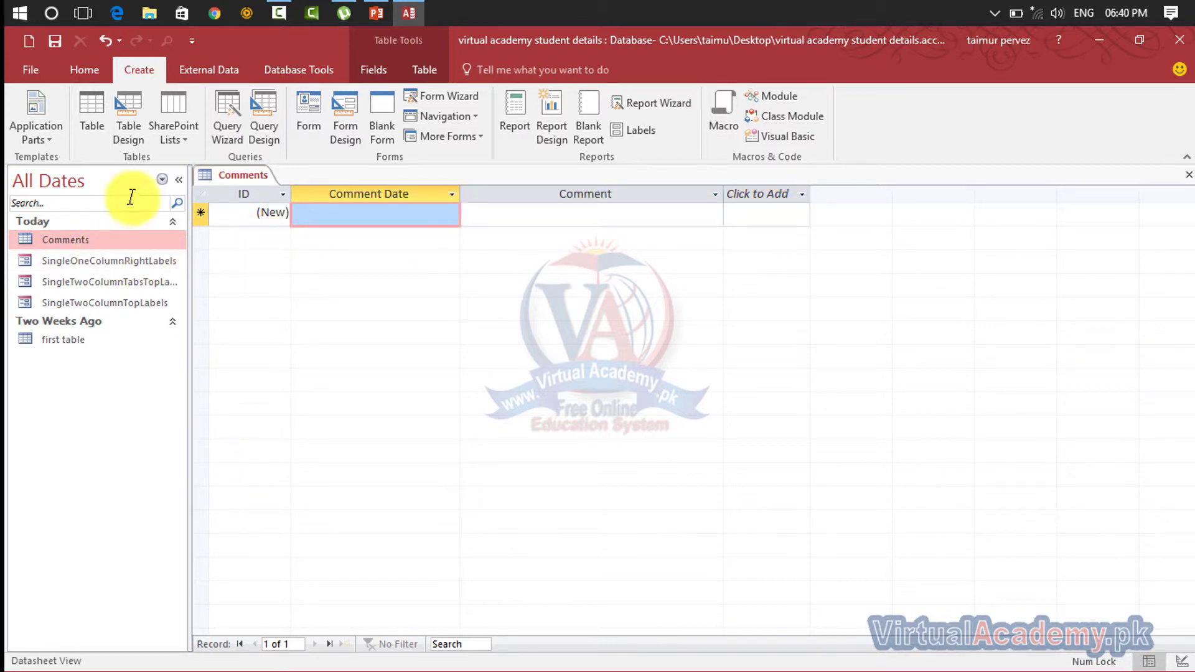
- Add the Contacts quick start part, closing the open objects and specifying that there is no relationship
left_click(43, 129)
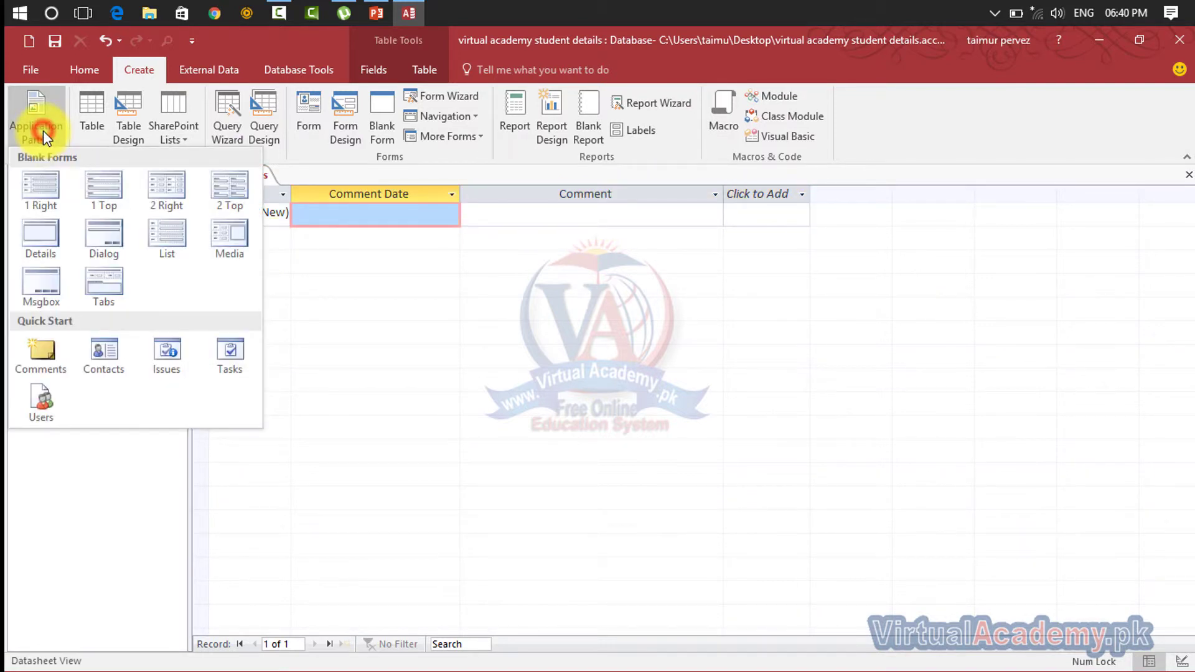
left_click(101, 351)
left_click(595, 411)
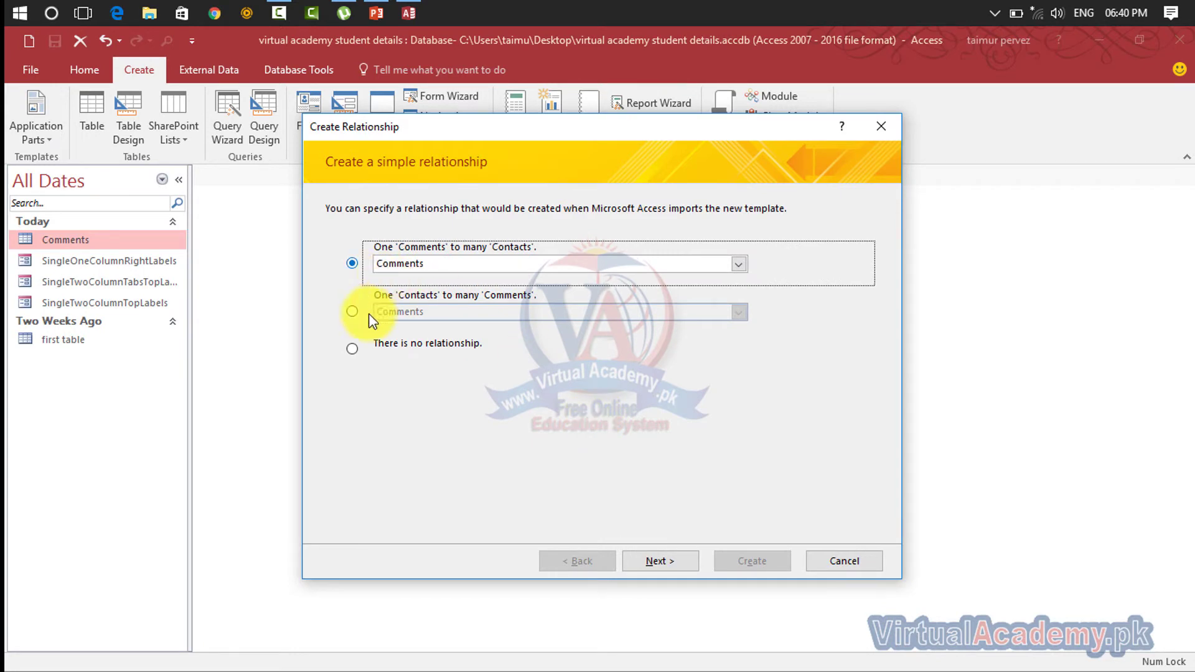
left_click(352, 349)
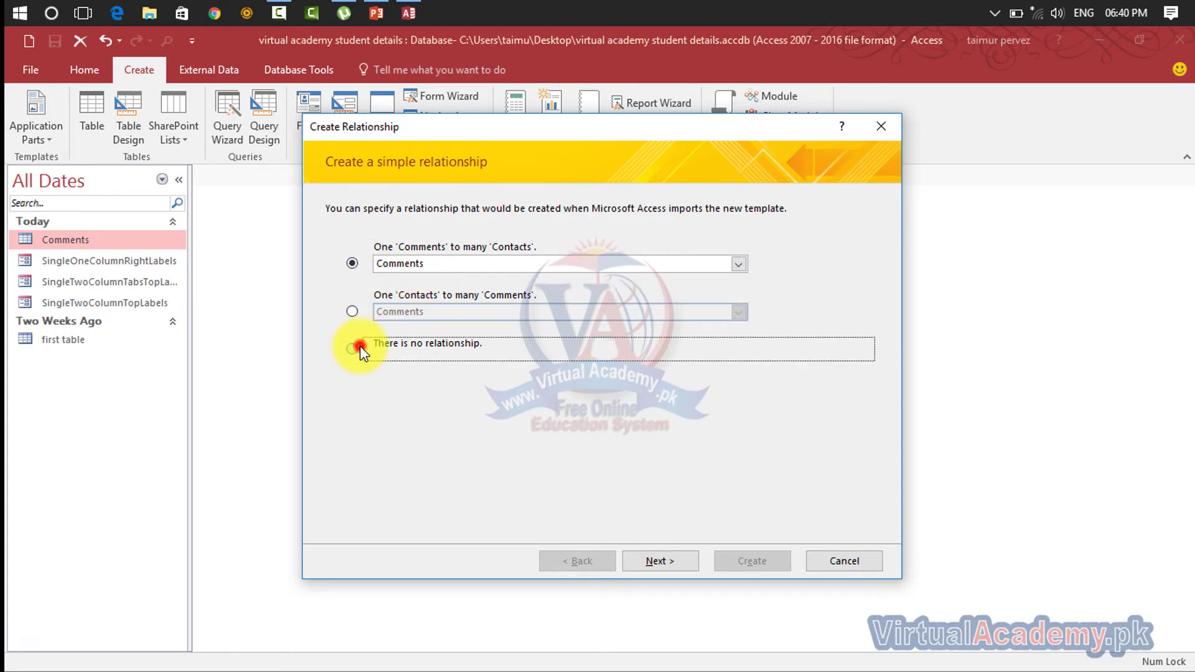
left_click(734, 558)
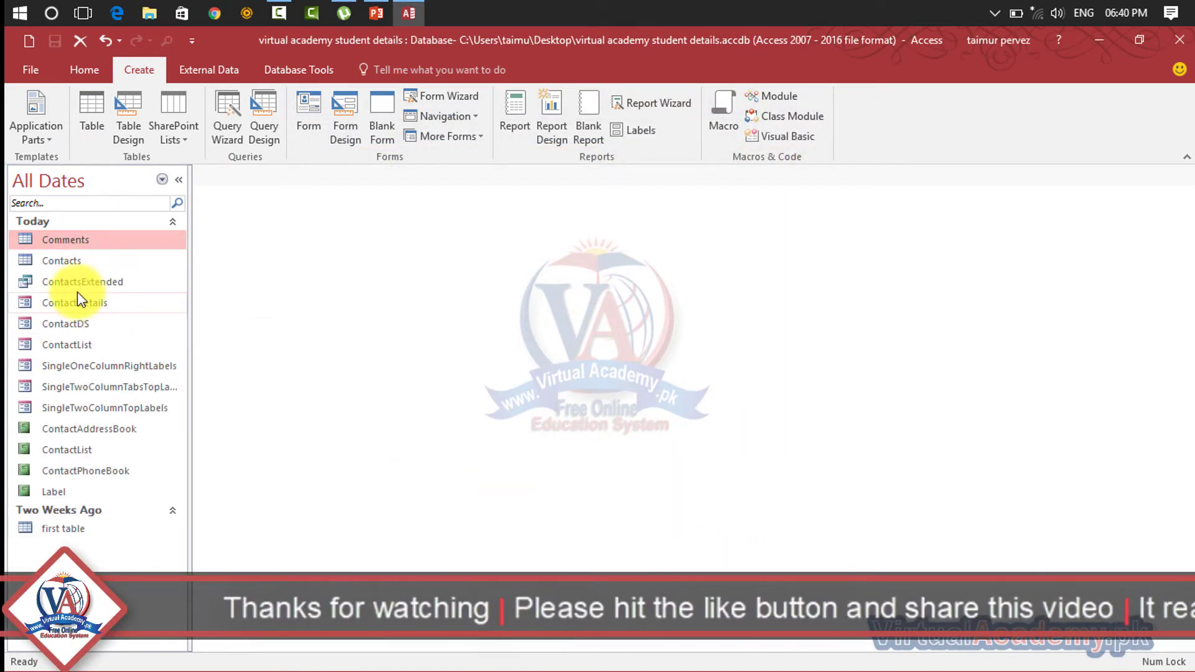
- Open the Contacts table and examine its fields, including First Name, Job Title and Business Phone
left_click(77, 259)
double_click(77, 259)
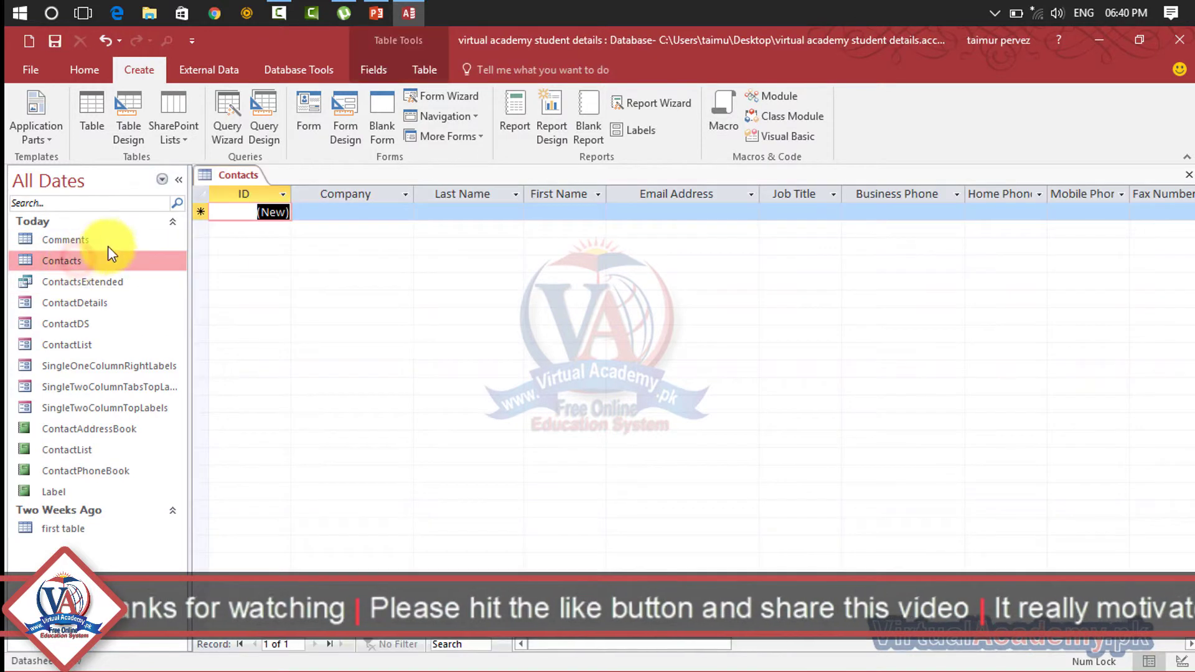
left_click(598, 195)
left_click(790, 212)
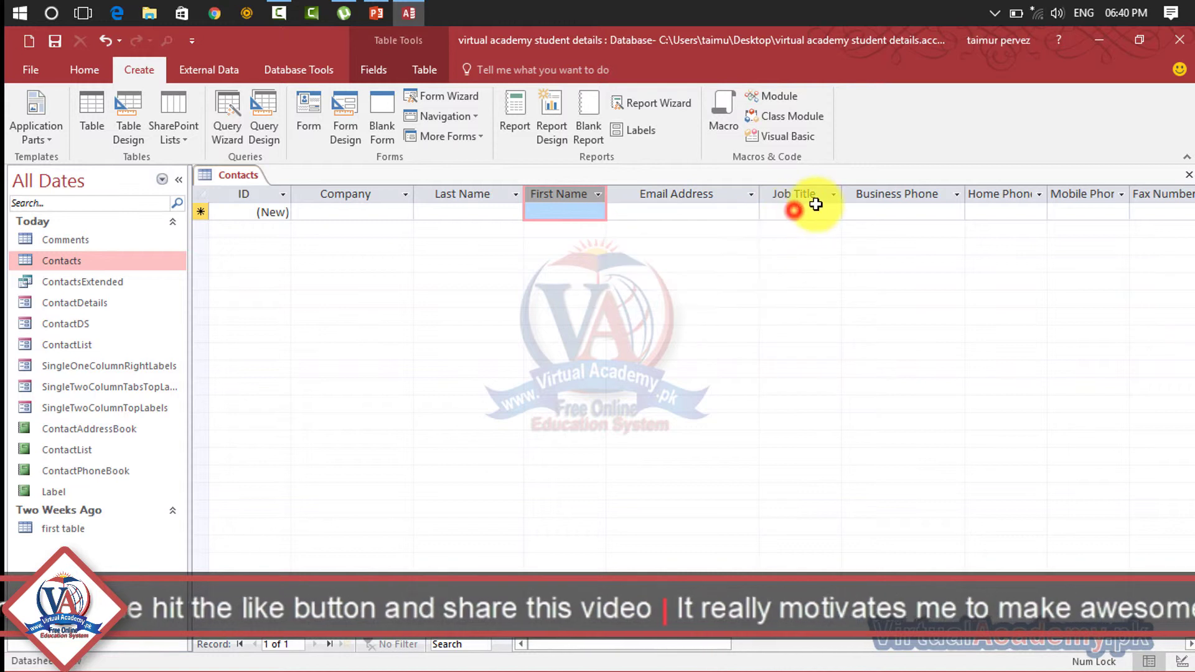
left_click(906, 210)
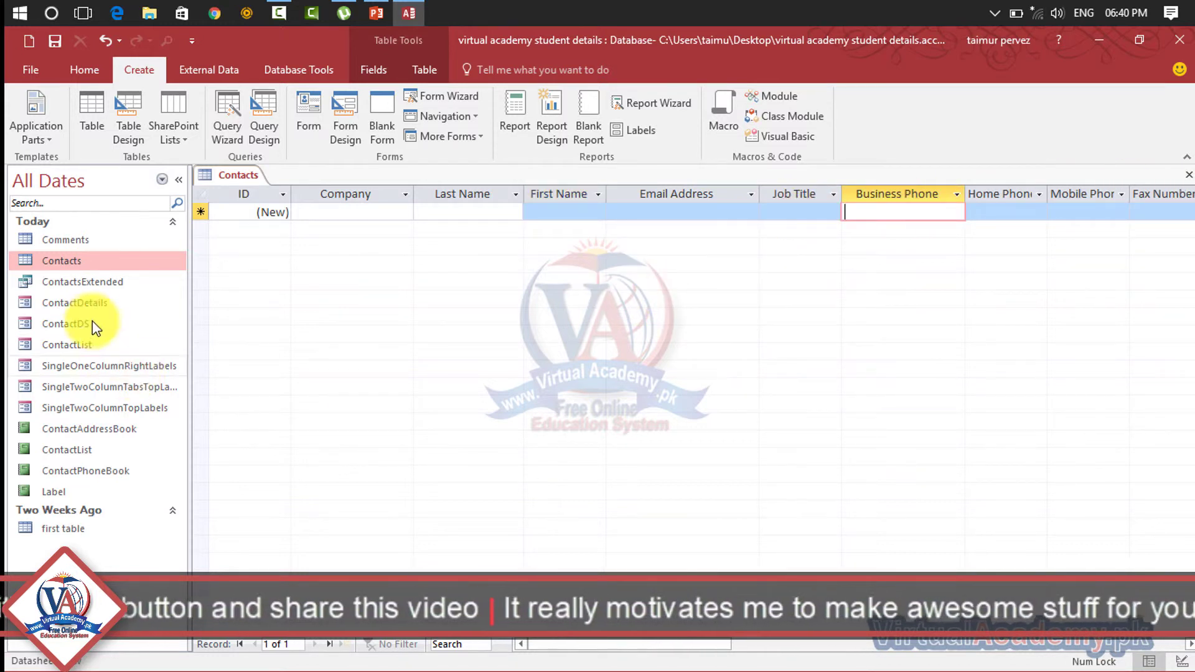
- Open the ContactList, ContactDS and ContactDetails forms to examine their layouts
double_click(61, 345)
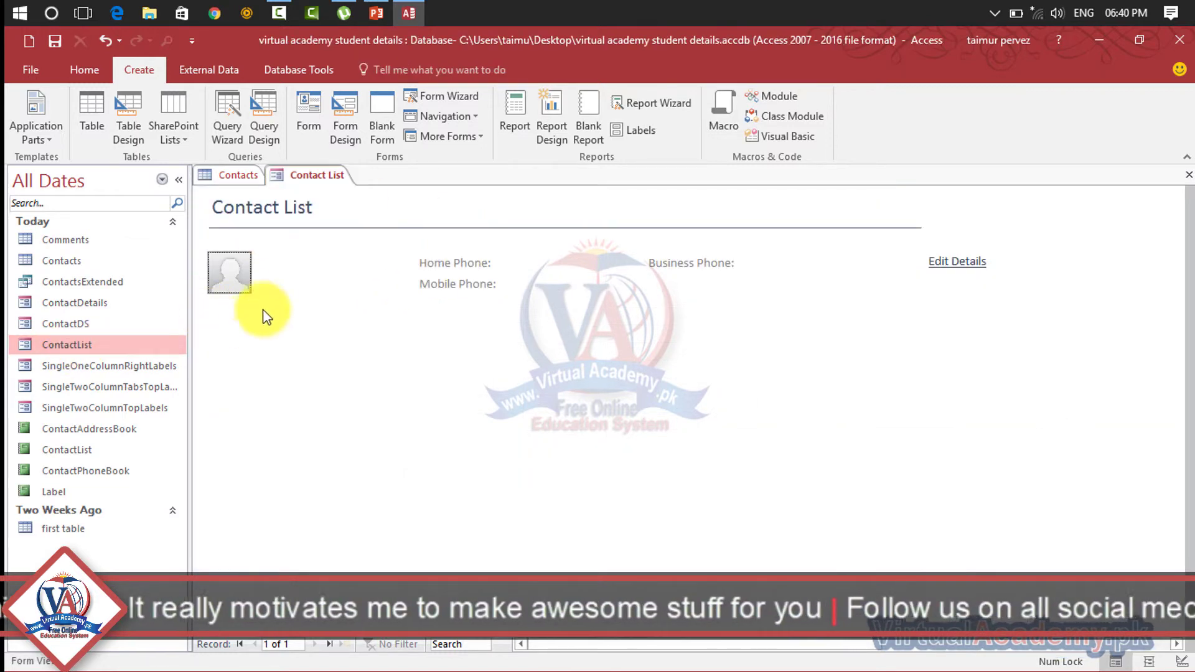
double_click(77, 330)
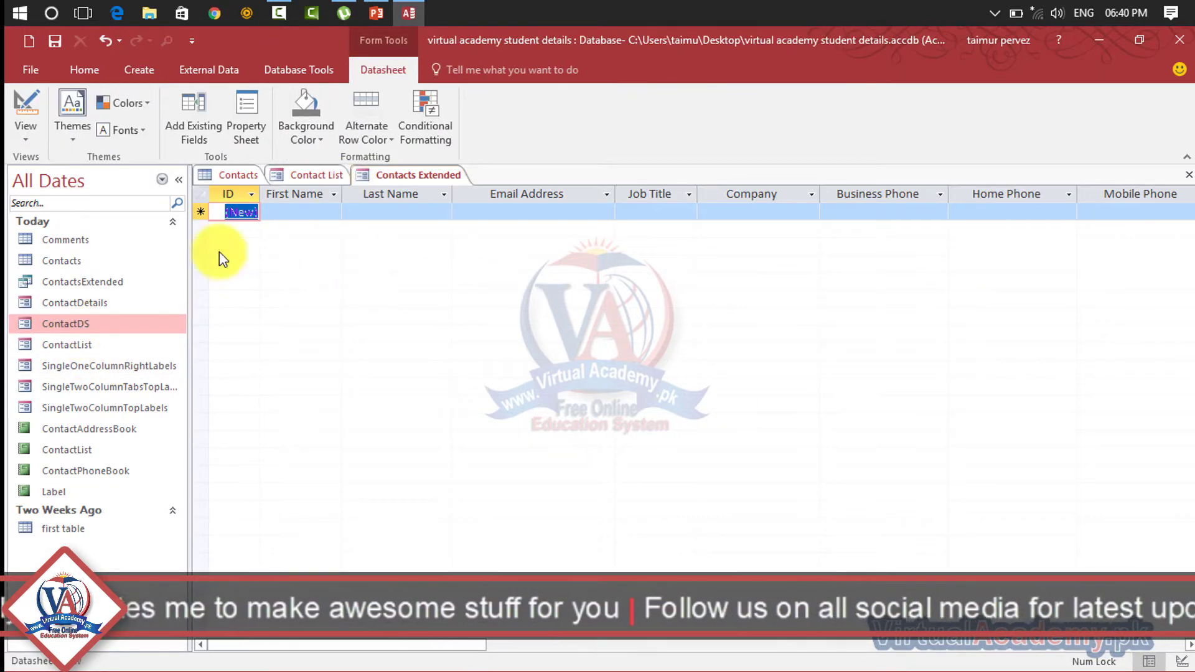
double_click(120, 306)
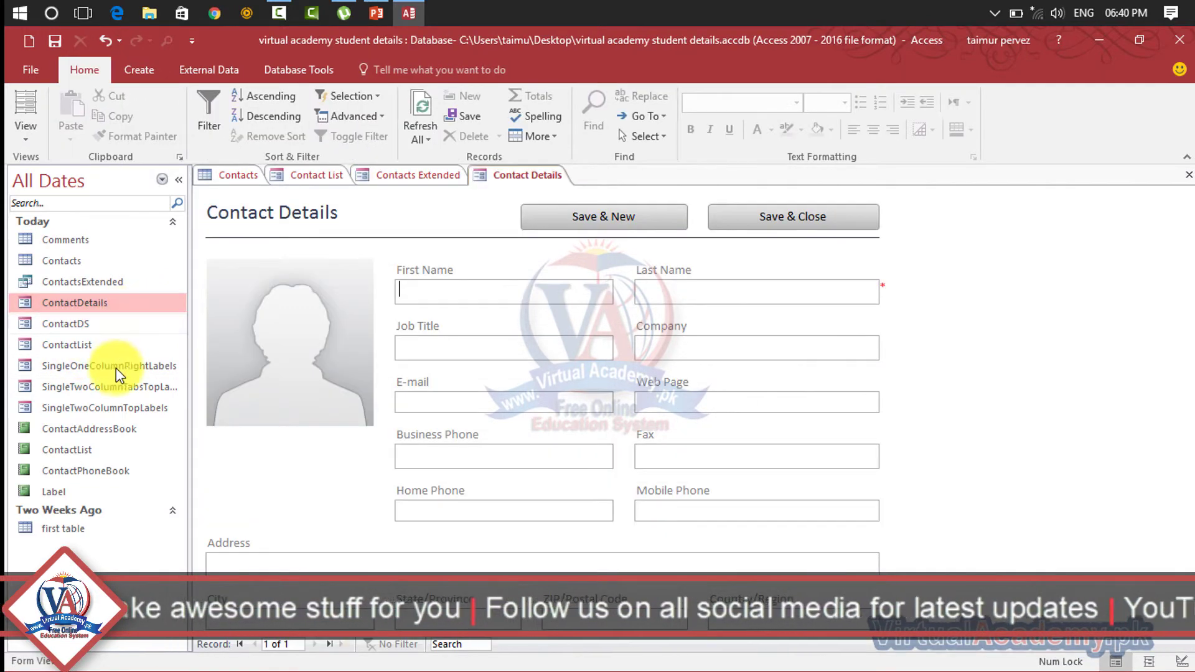
- Open the ContactAddressBook, ContactList, ContactPhoneBook and Label reports to view them, and return to the object creation commands
double_click(105, 428)
double_click(97, 449)
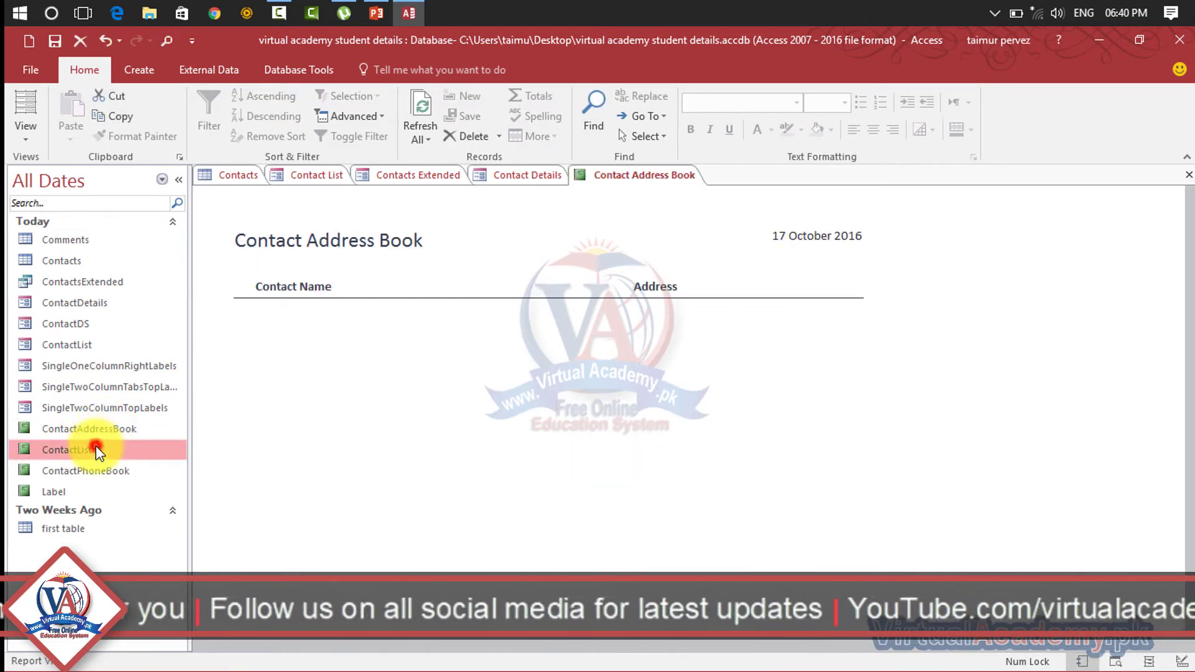
double_click(95, 471)
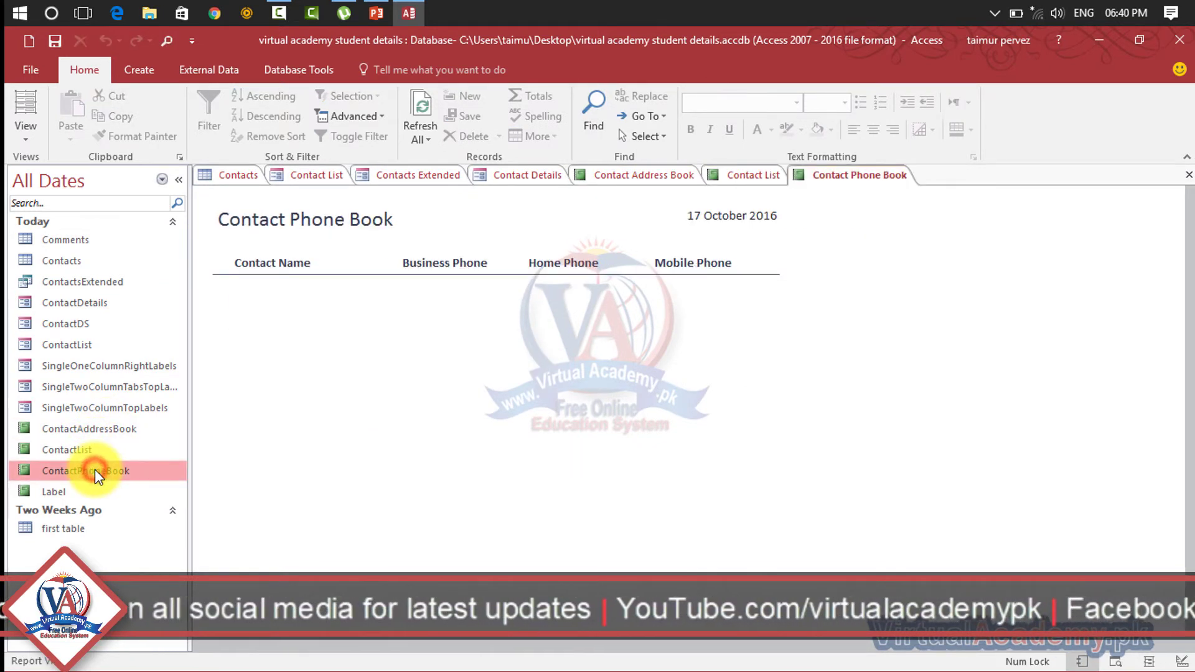
double_click(46, 494)
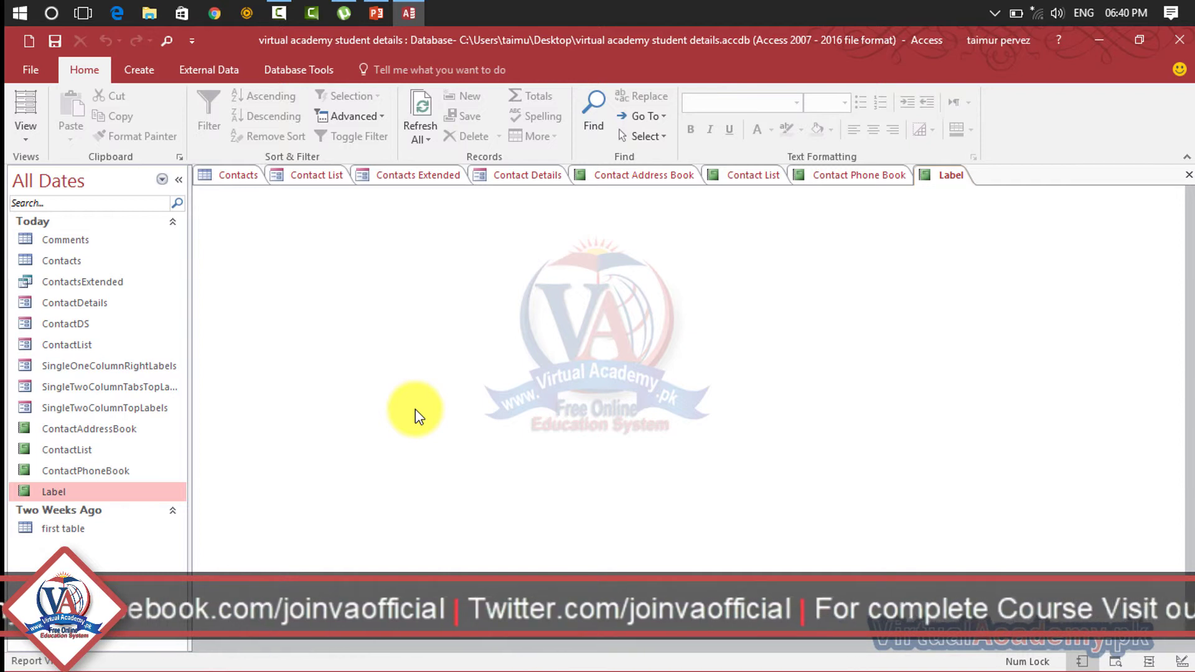
left_click(148, 69)
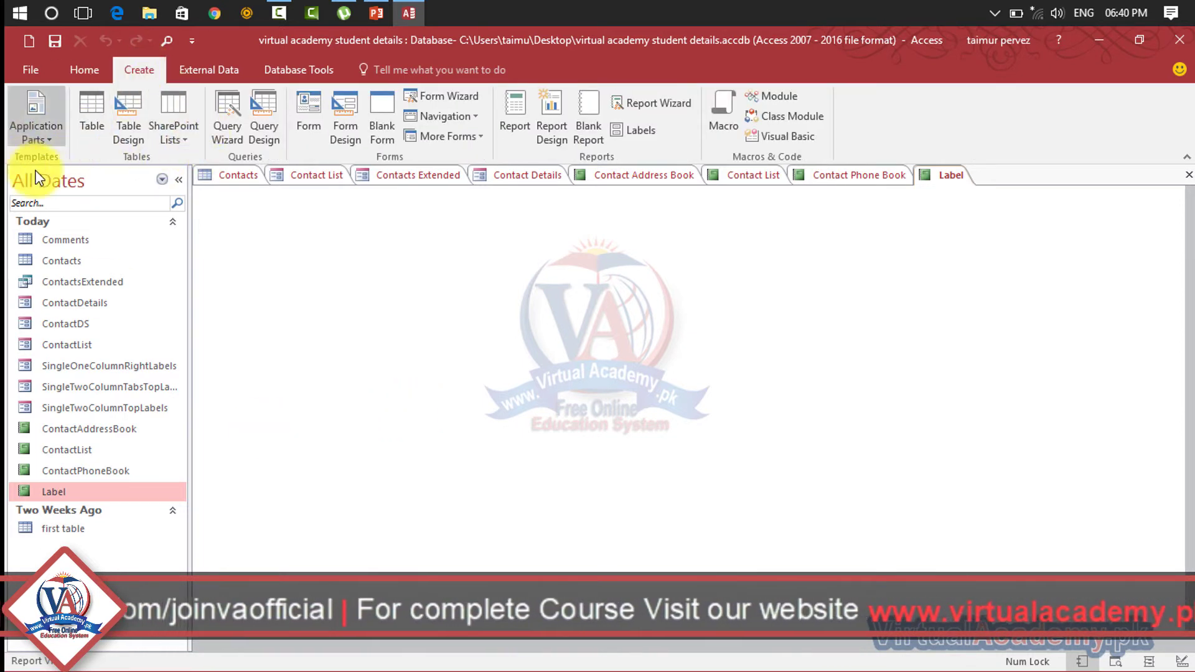